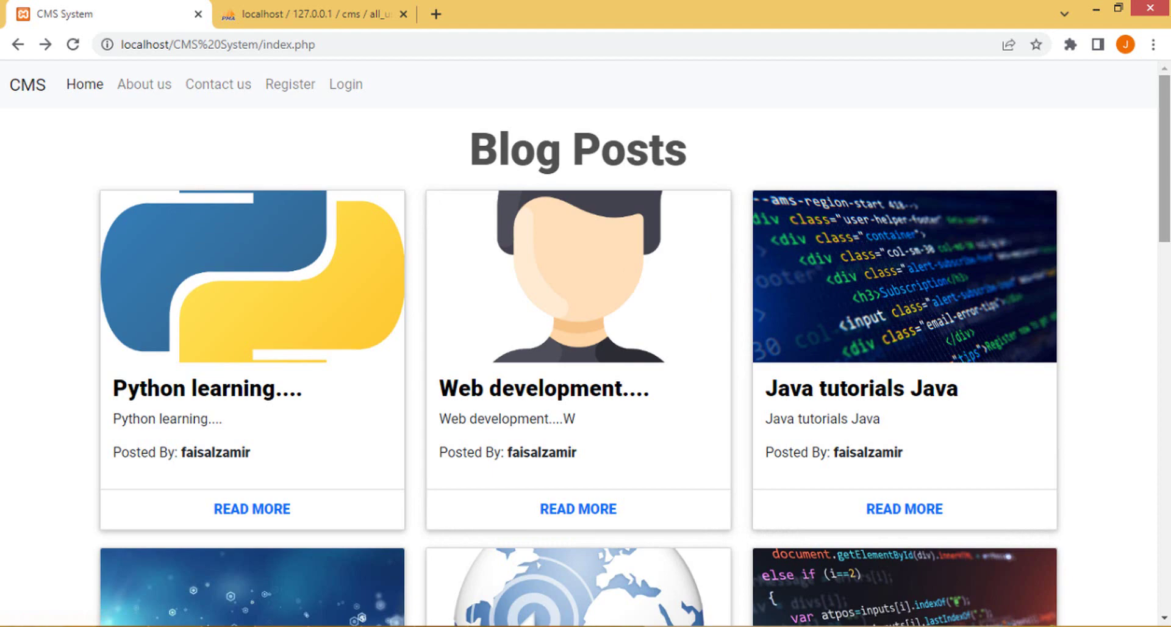
Step: Scroll down the blog home page past the Python, Web development and Java tutorial cards
scroll(1165, 190, "down", 1)
mouse_move(1165, 190)
left_mouse_down()
mouse_move(1161, 462)
mouse_move(1157, 133)
left_mouse_up()
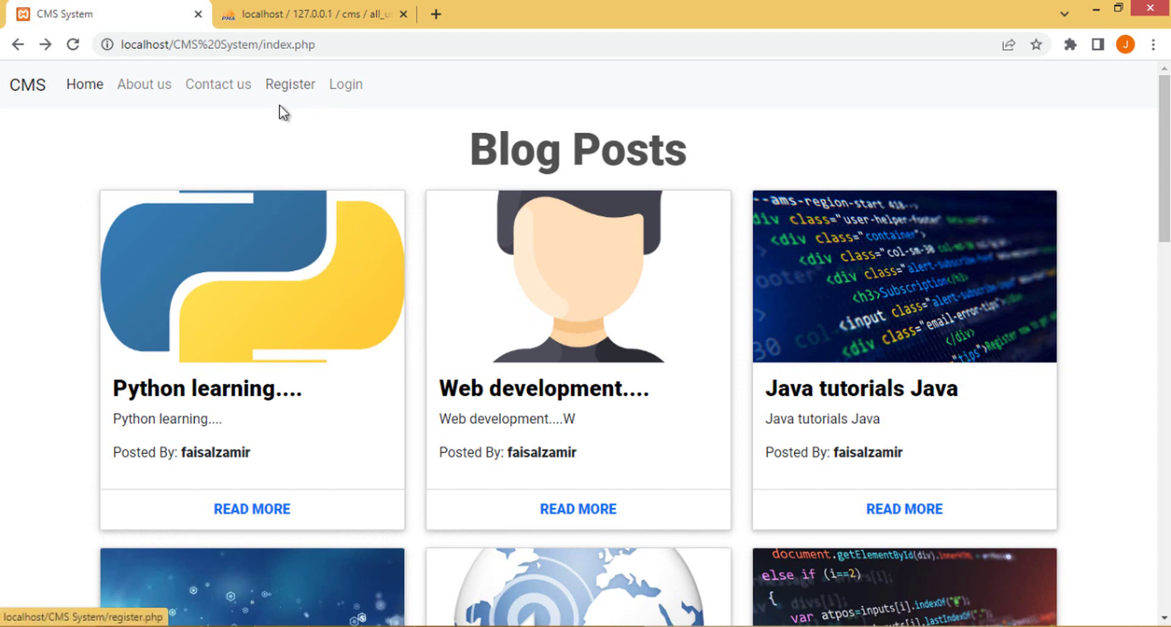
Step: On the registration form, replace the prefilled name and enter the new user's email and password
left_click(290, 93)
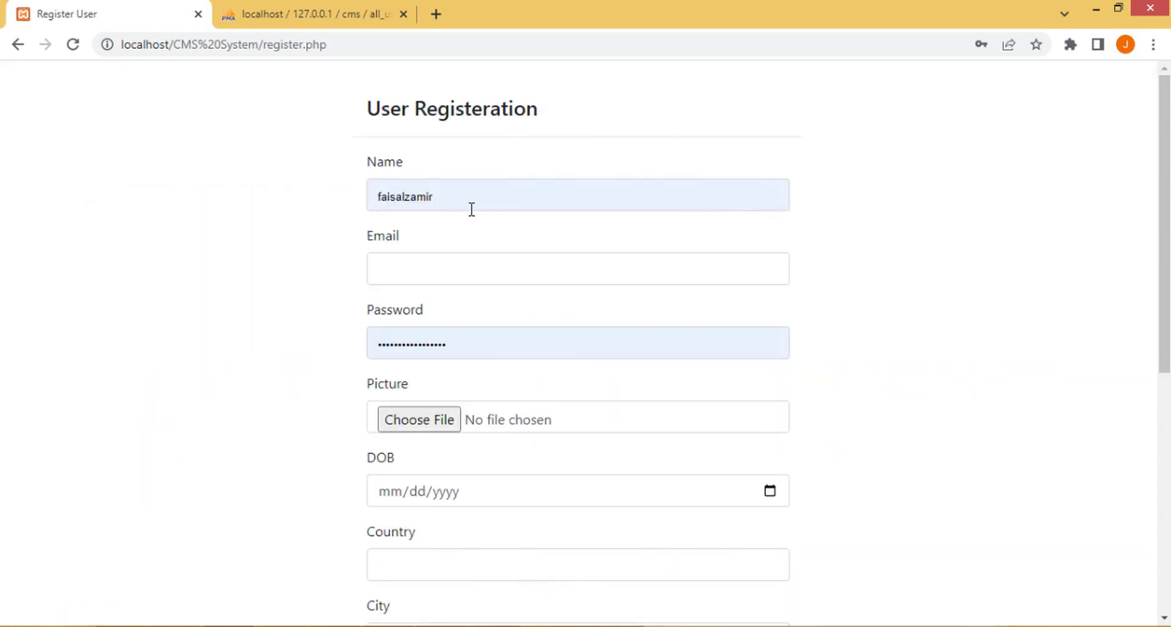
double_click(465, 207)
key("BackSpace")
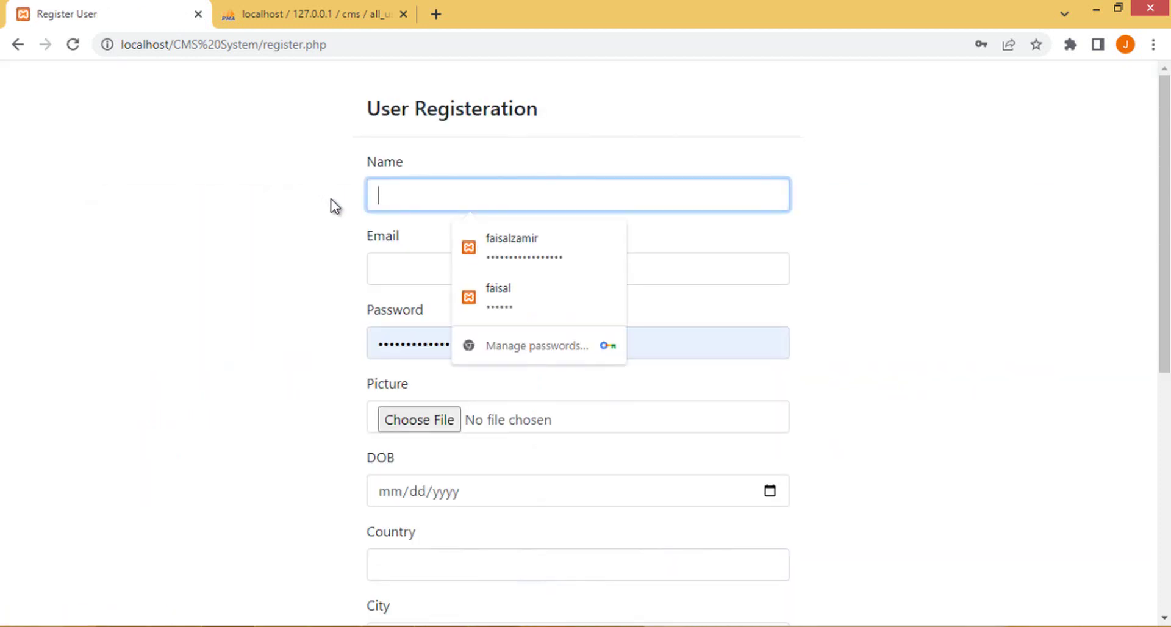
type("Jafri")
key("Tab")
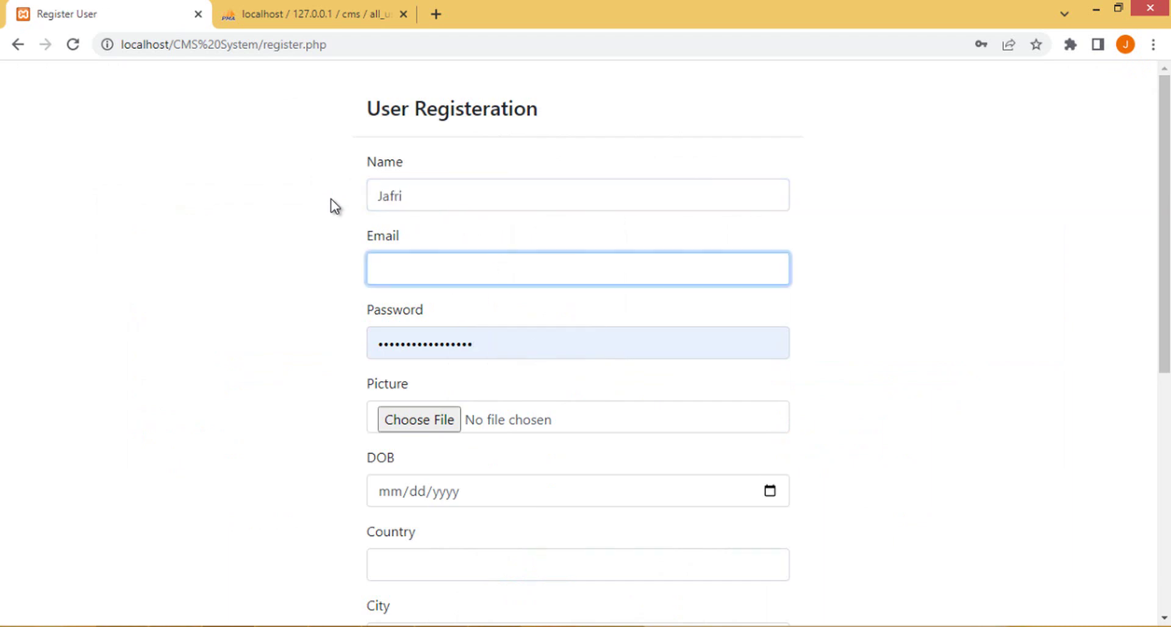
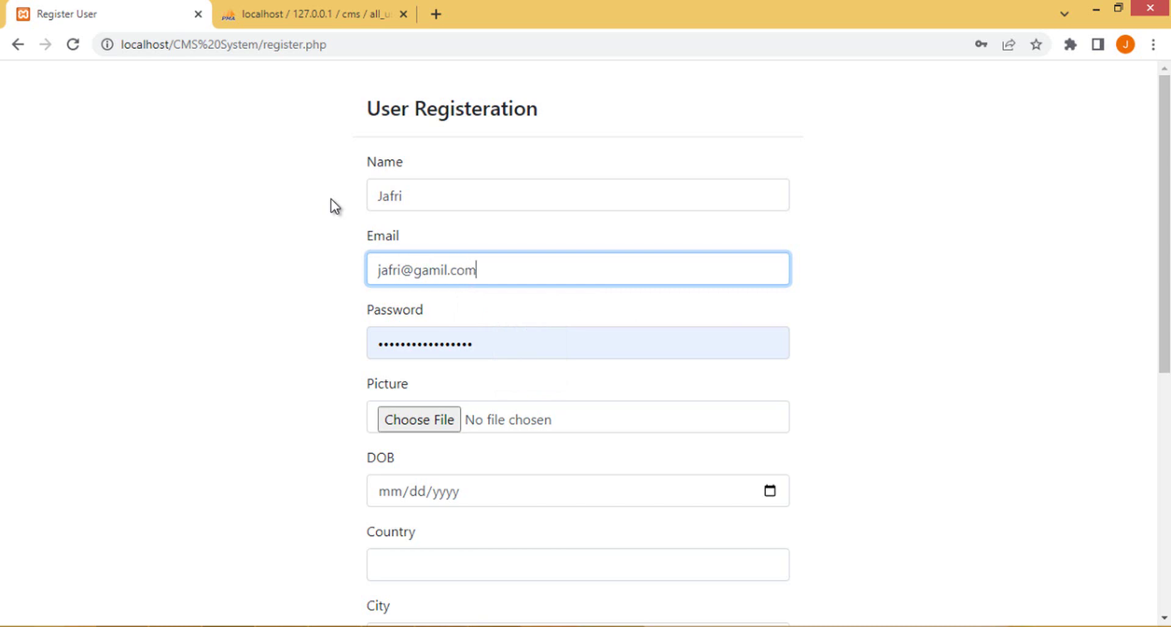
key("Tab")
type("1234")
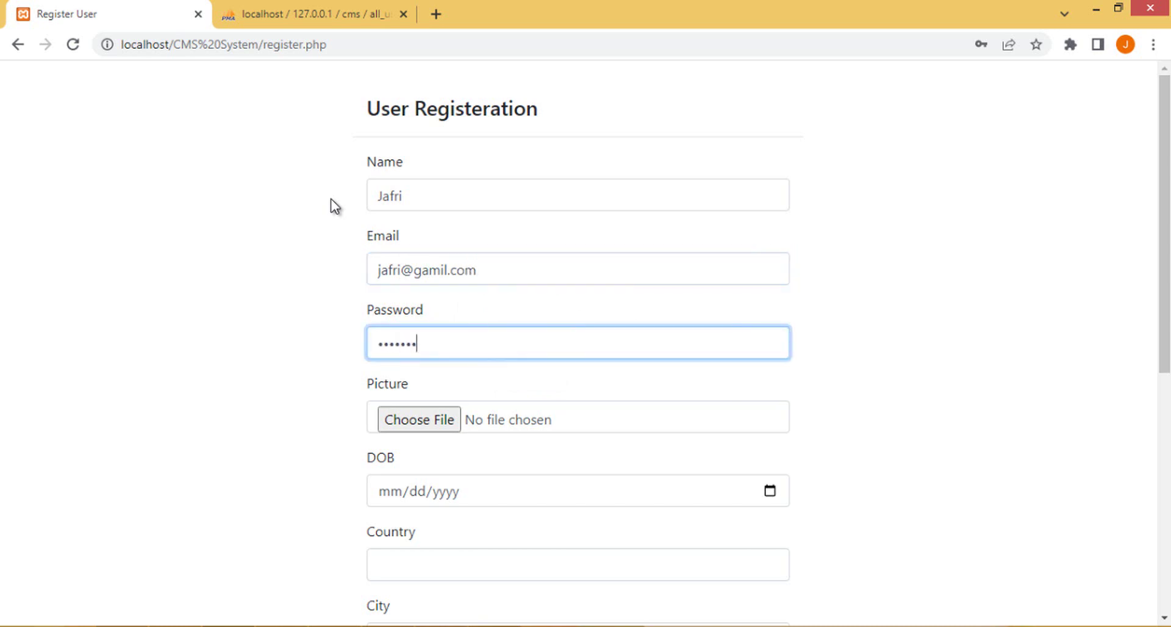
Step: Choose HTML_Blog-scaled.jpeg as the profile picture
left_click(436, 417)
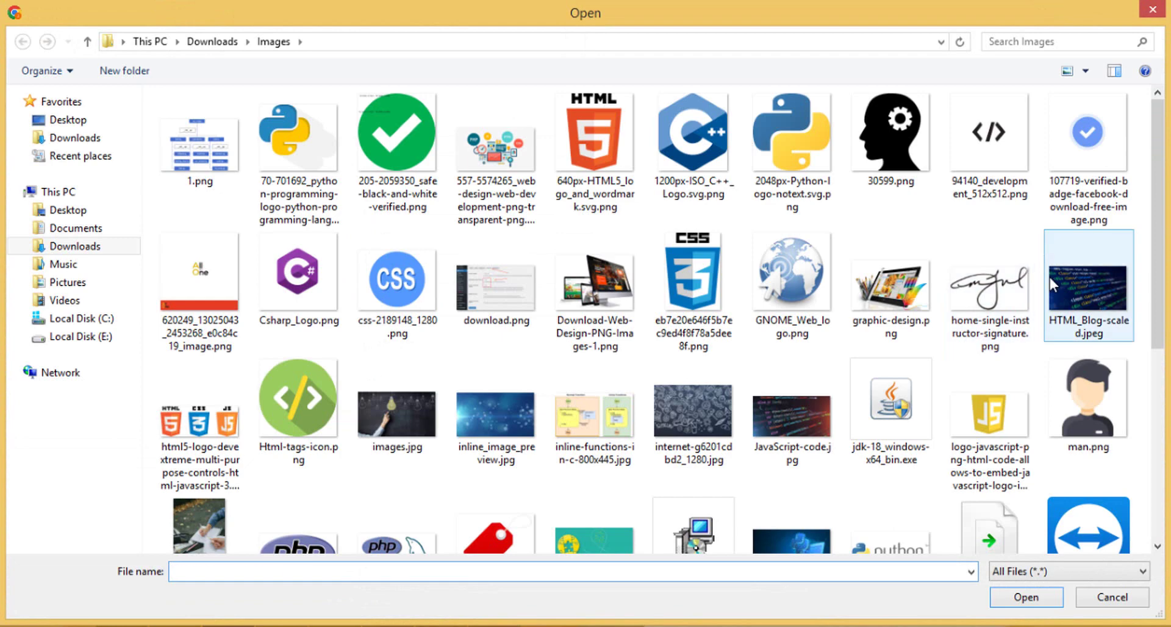
double_click(1049, 276)
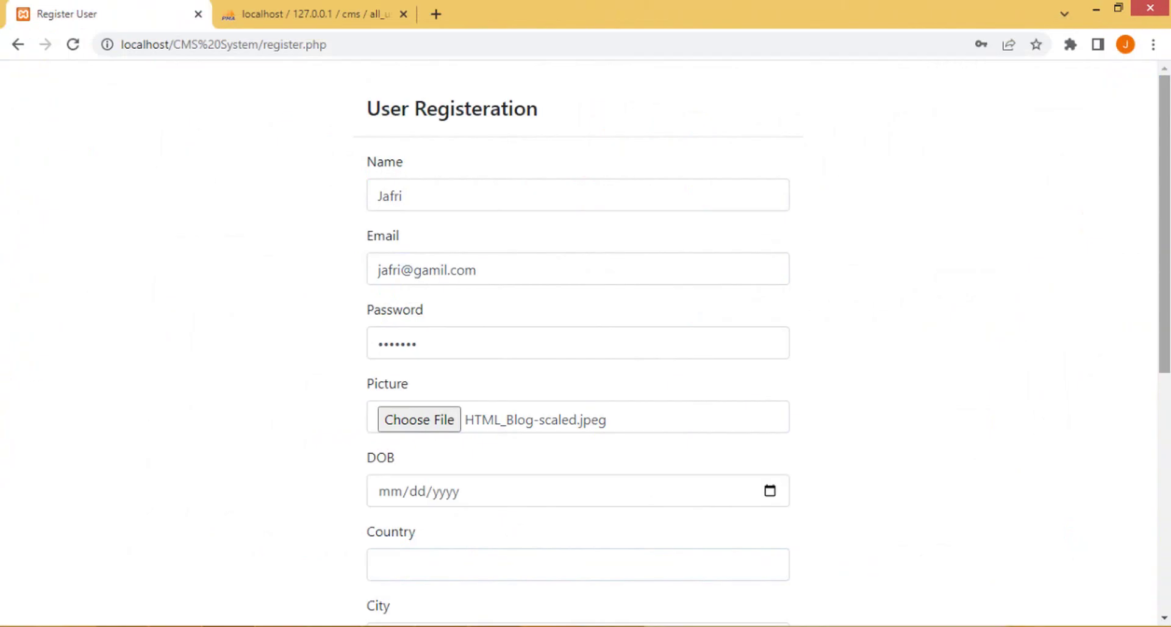
scroll(1149, 311, "down", 2)
scroll(1150, 311, "down", 1)
Step: Set the date of birth to 02/03/1998 using the calendar picker
left_click(770, 304)
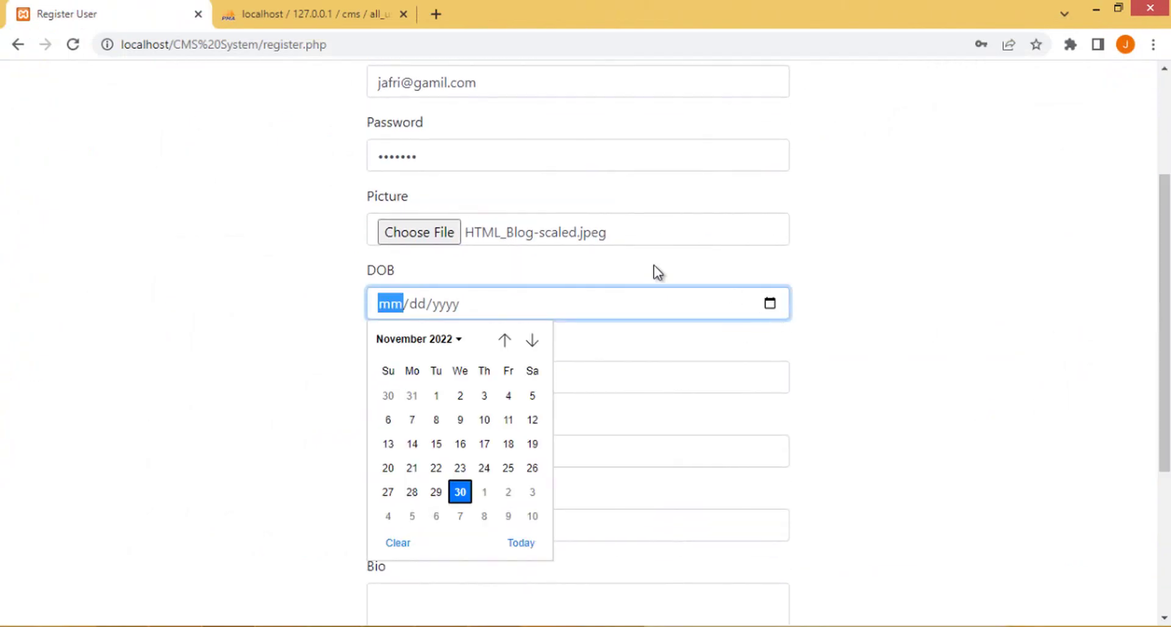
left_click(534, 345)
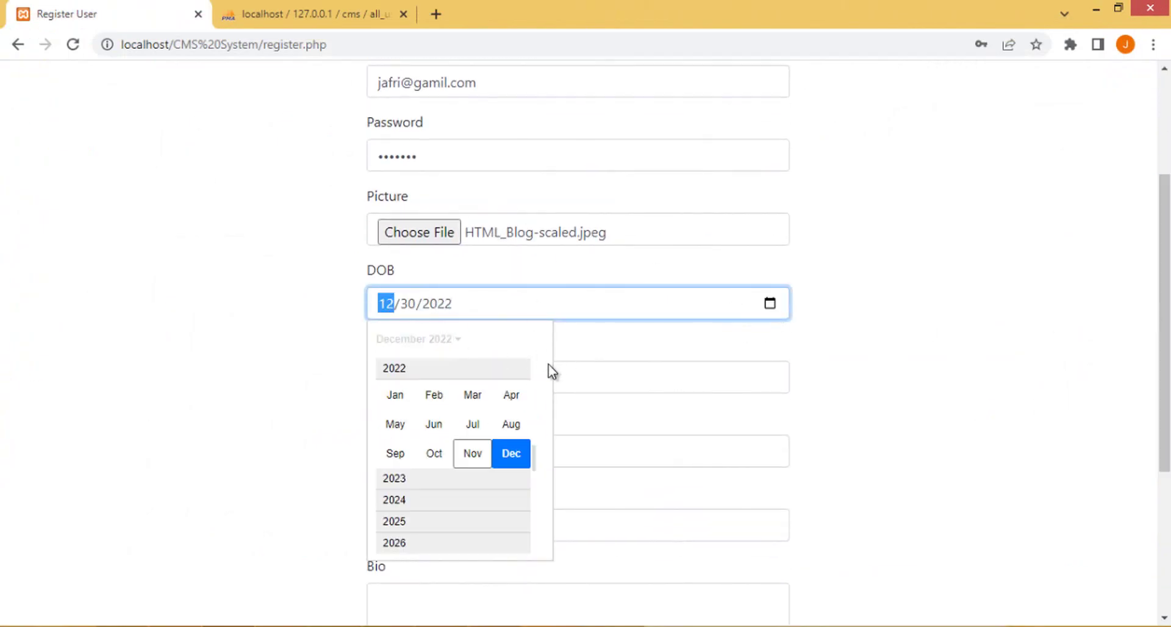
left_click(548, 364)
left_click(431, 339)
left_click_drag(535, 448, 535, 376)
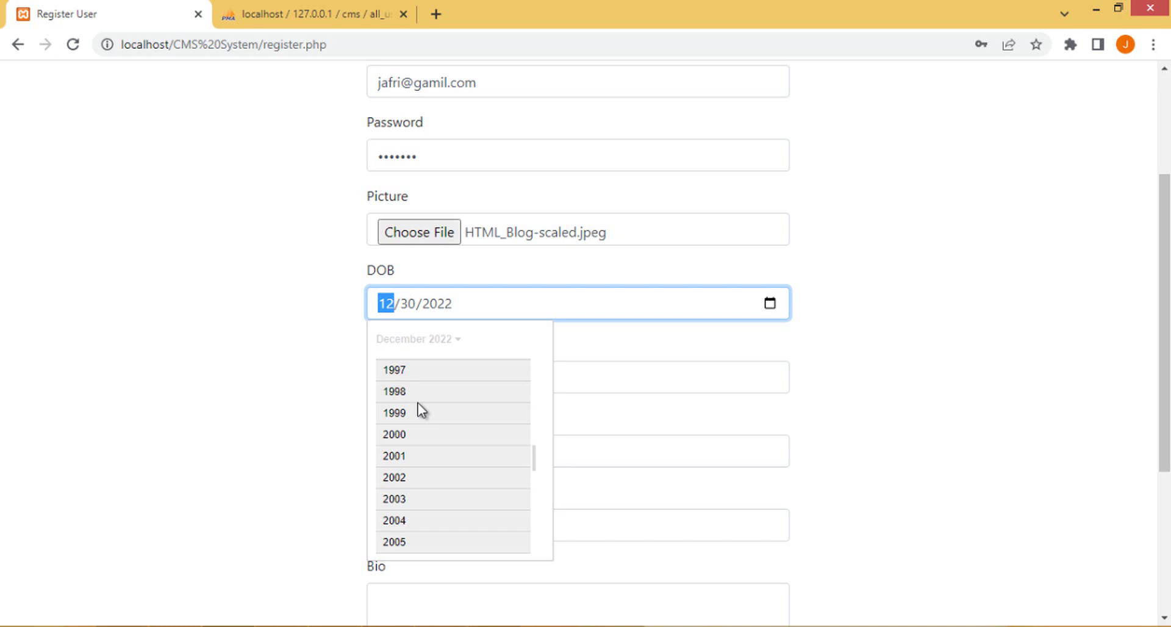
left_click(418, 403)
left_click(434, 398)
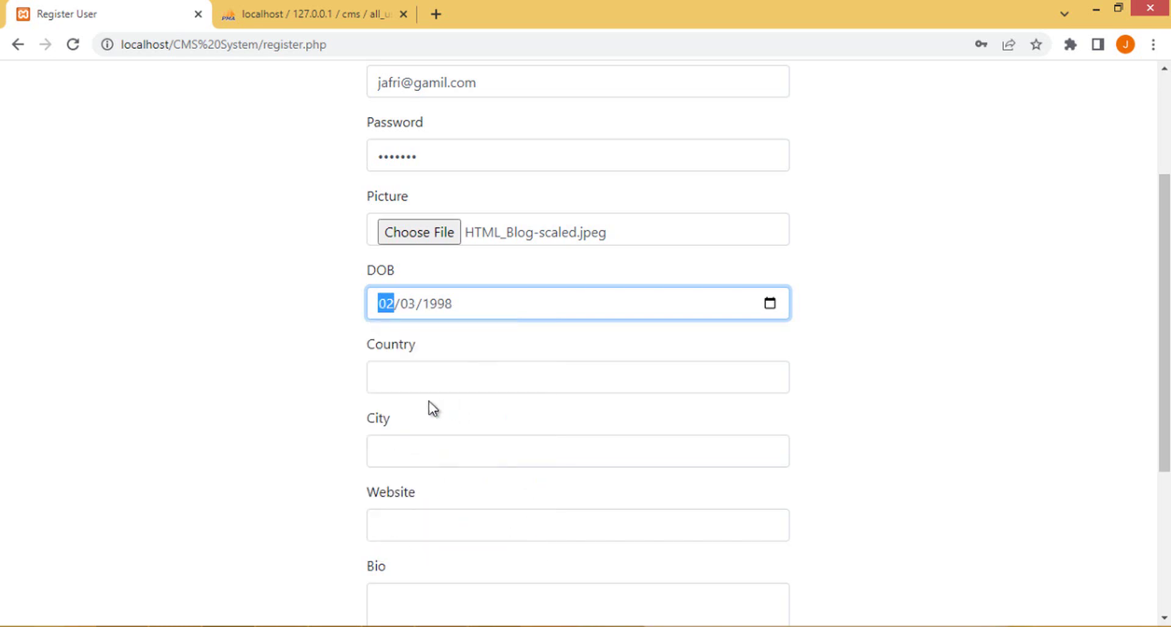
Step: Enter India as the country, then fill the city and suggested website address
type("Indi")
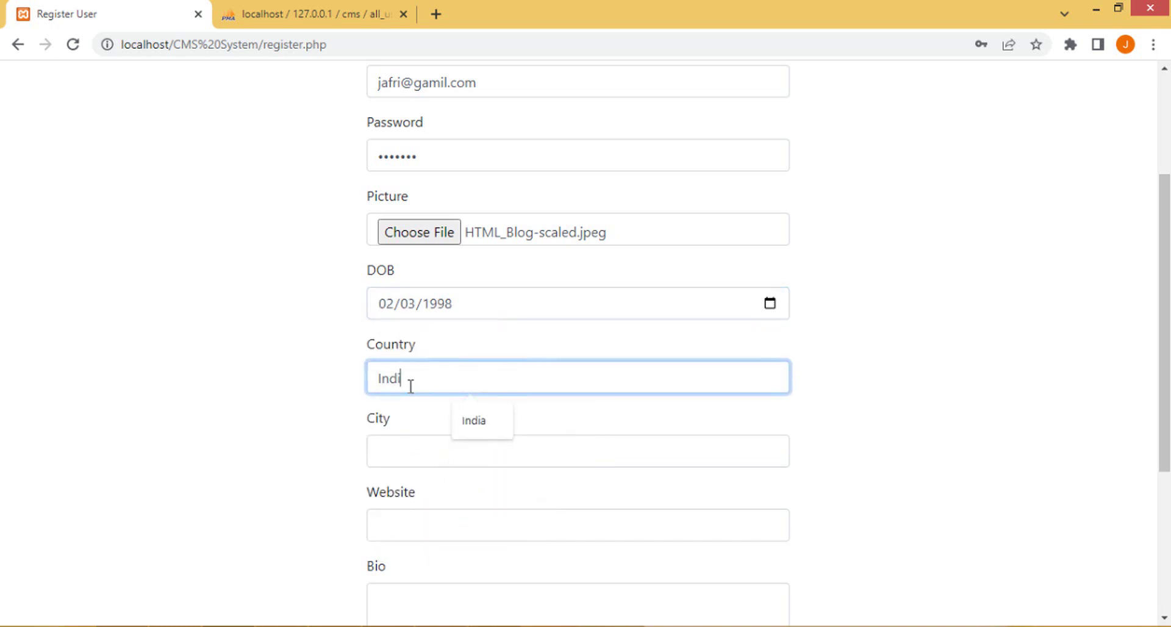
type("a")
key("Tab")
type("xyz")
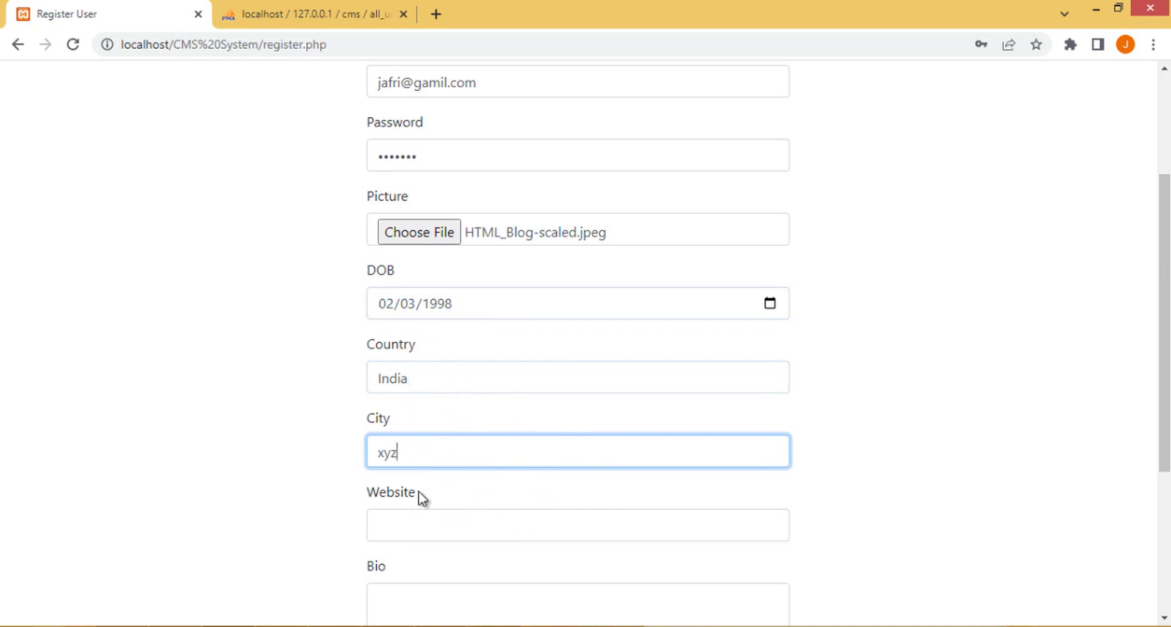
left_click(439, 524)
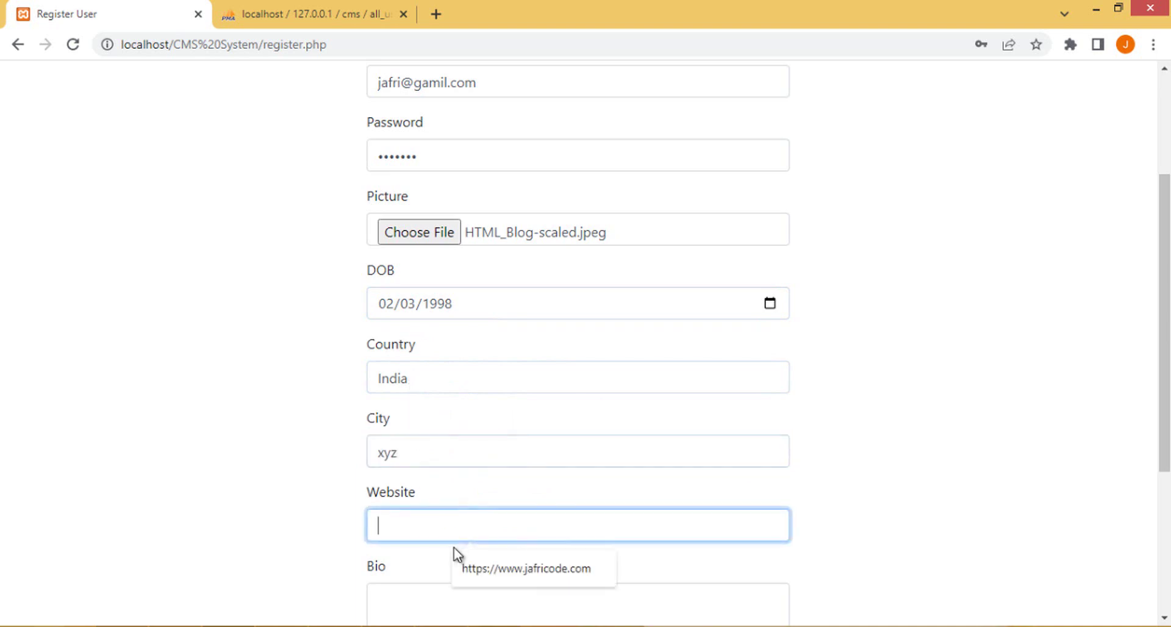
left_click(492, 569)
Step: Write a short bio and submit the registration
left_click_drag(1163, 319, 1164, 423)
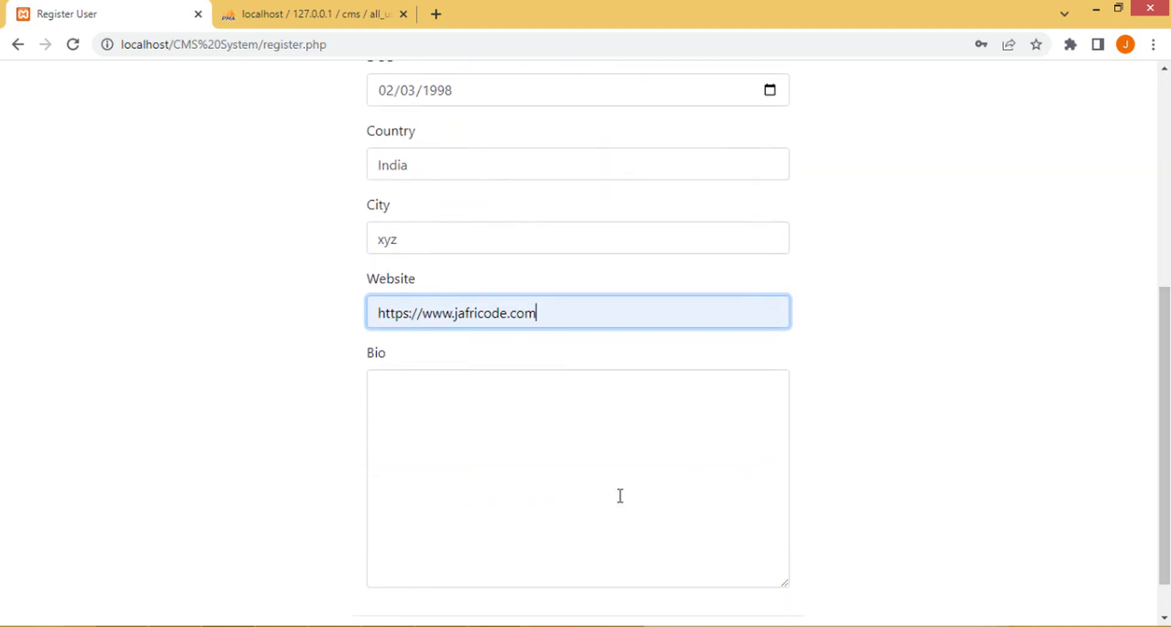
left_click(466, 525)
type("i am.....")
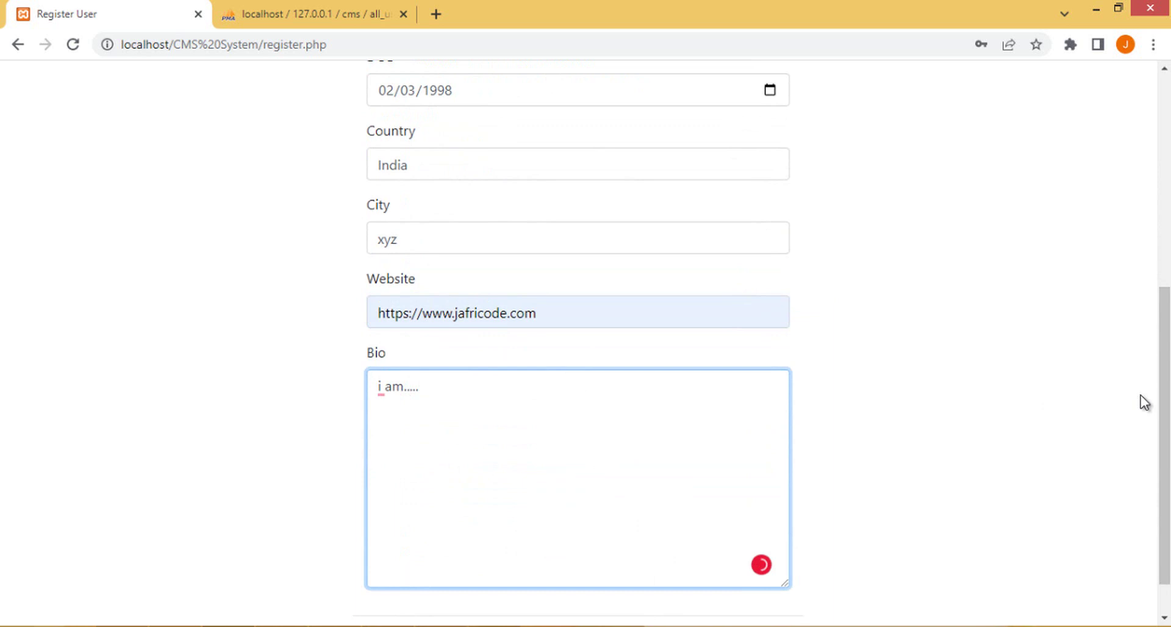
left_click_drag(1163, 399, 1159, 197)
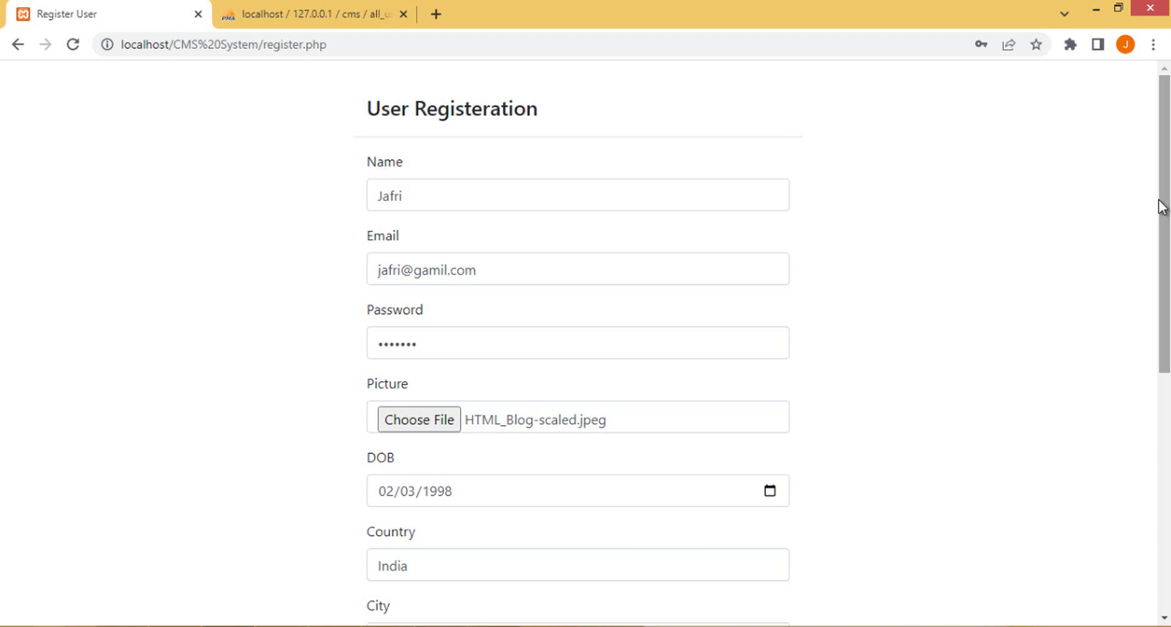
left_click_drag(1162, 208, 1153, 317)
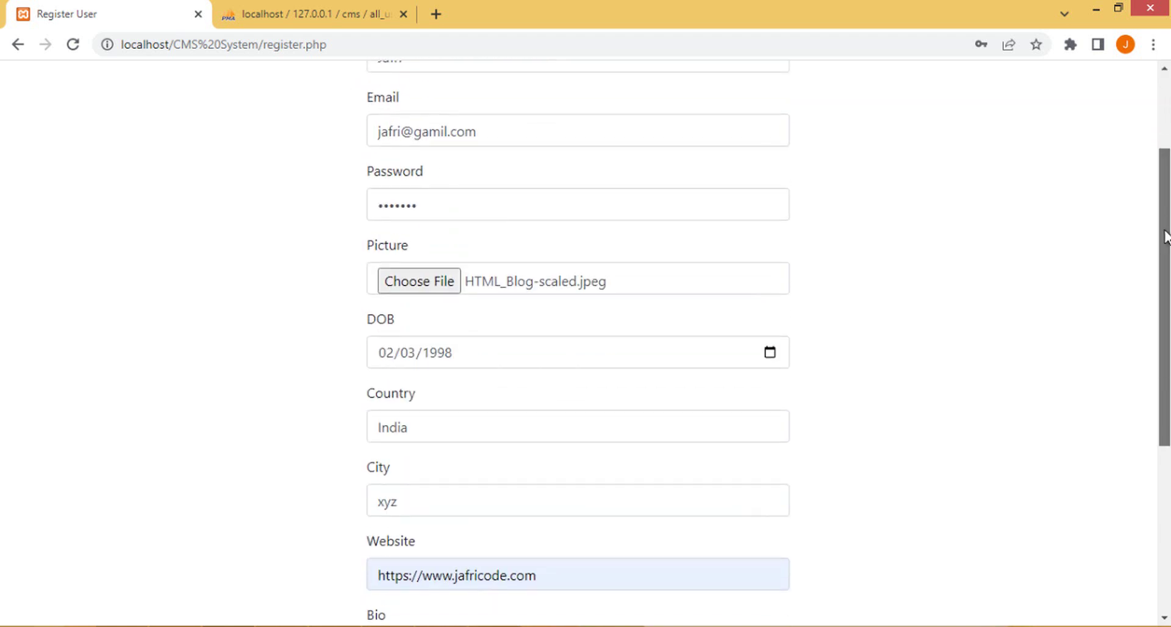
scroll(1147, 342, "down", 2)
scroll(1136, 372, "down", 1)
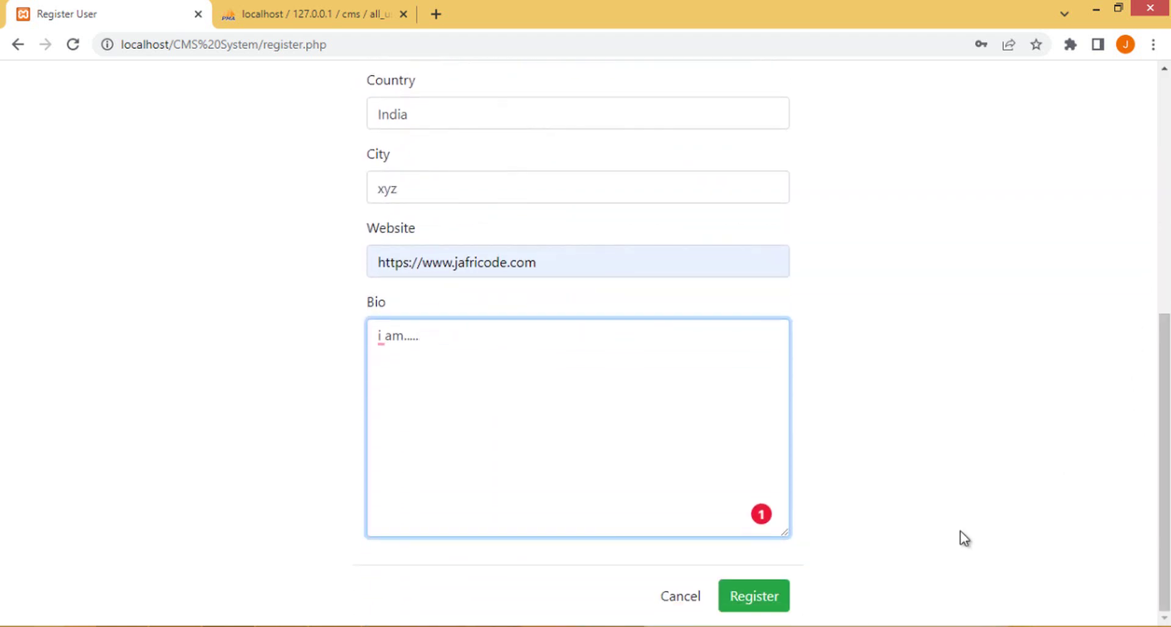
left_click(751, 596)
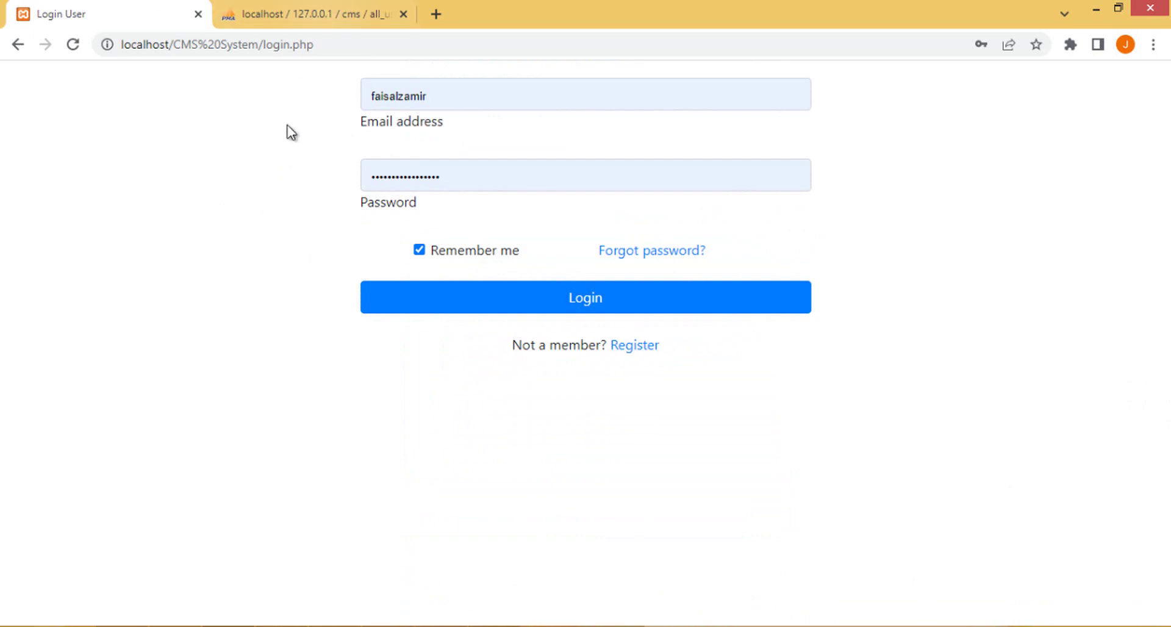
left_click(314, 13)
Step: Expand the cms database and browse the all_users table rows
left_click(297, 99)
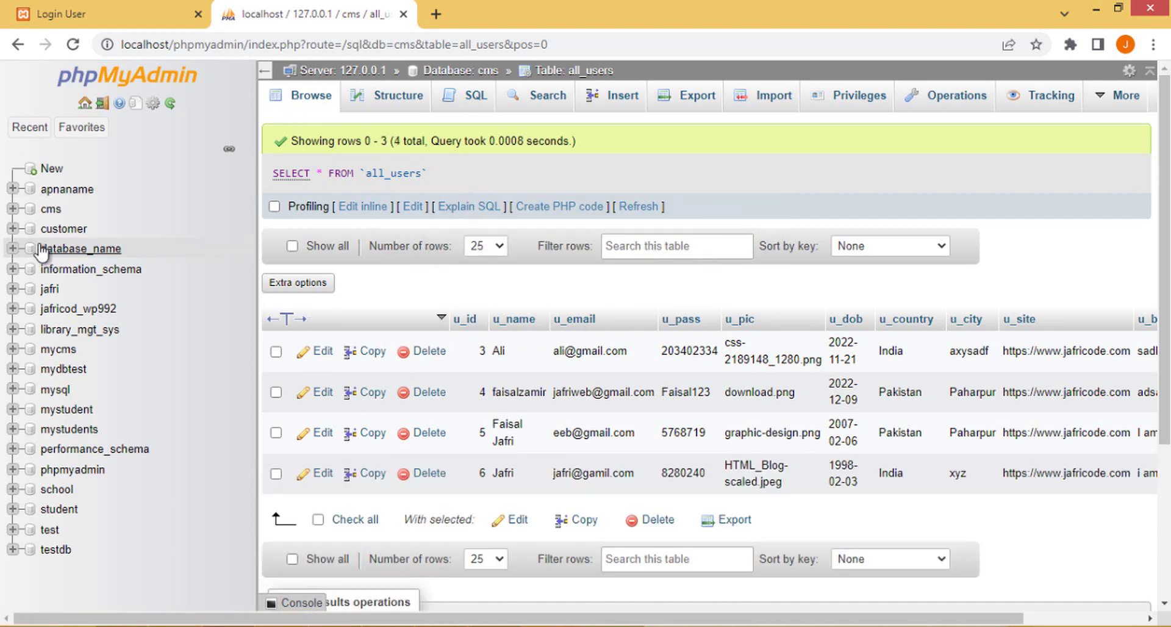
left_click(52, 211)
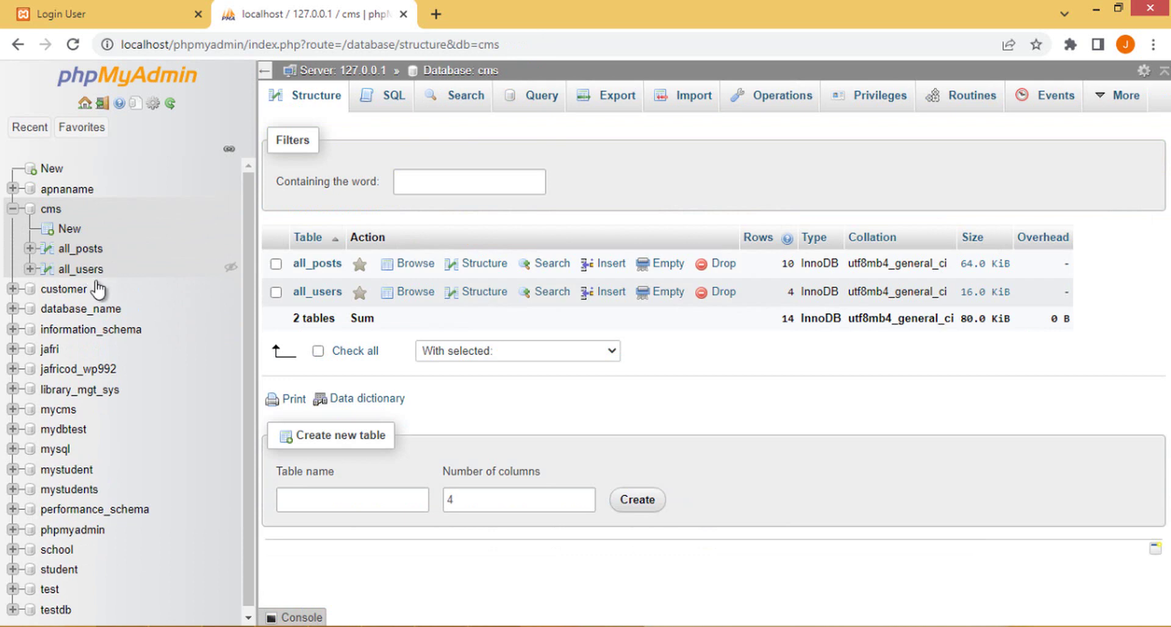
left_click(82, 269)
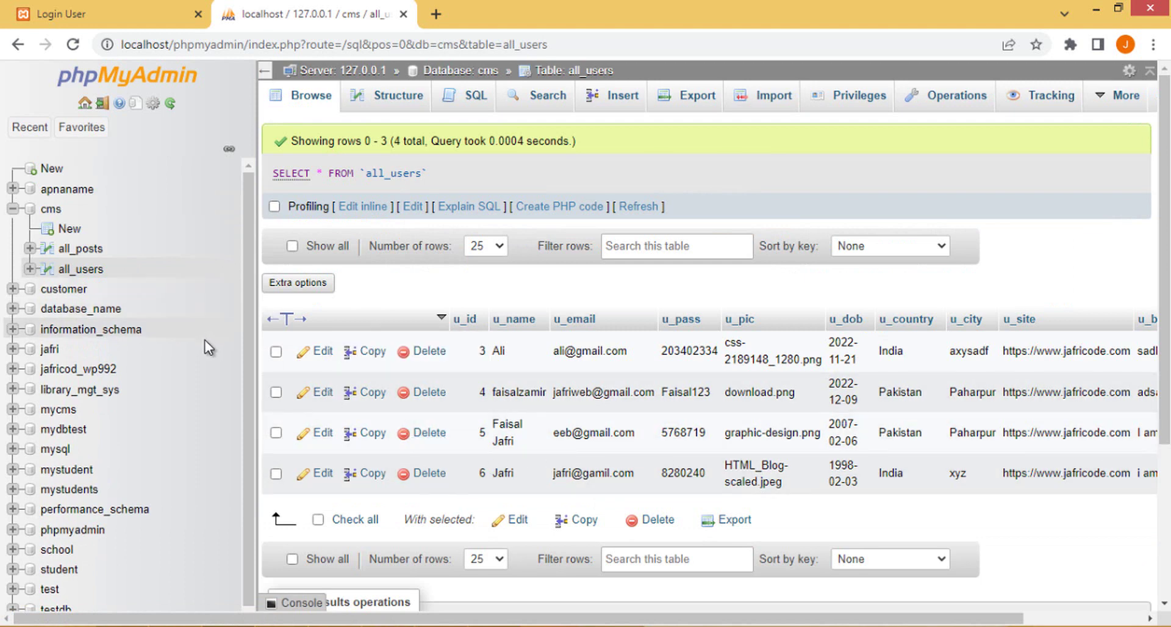
Step: Browse the all_posts table's 10 posts, then return to all_users
left_click(69, 248)
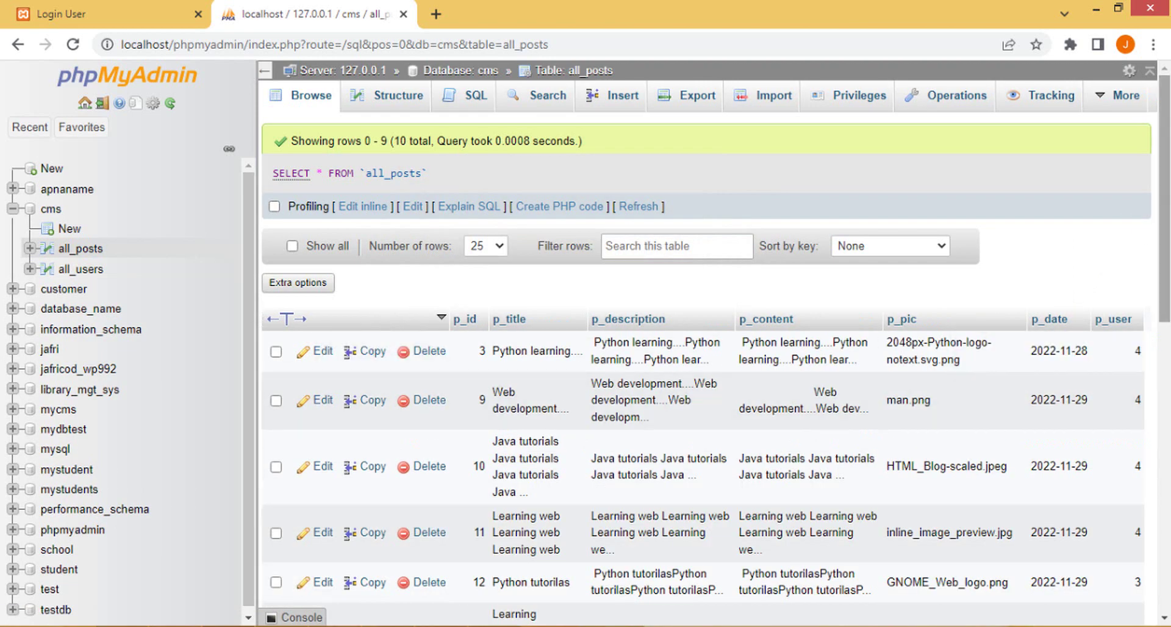
scroll(1165, 242, "down", 2)
scroll(1162, 194, "up", 2)
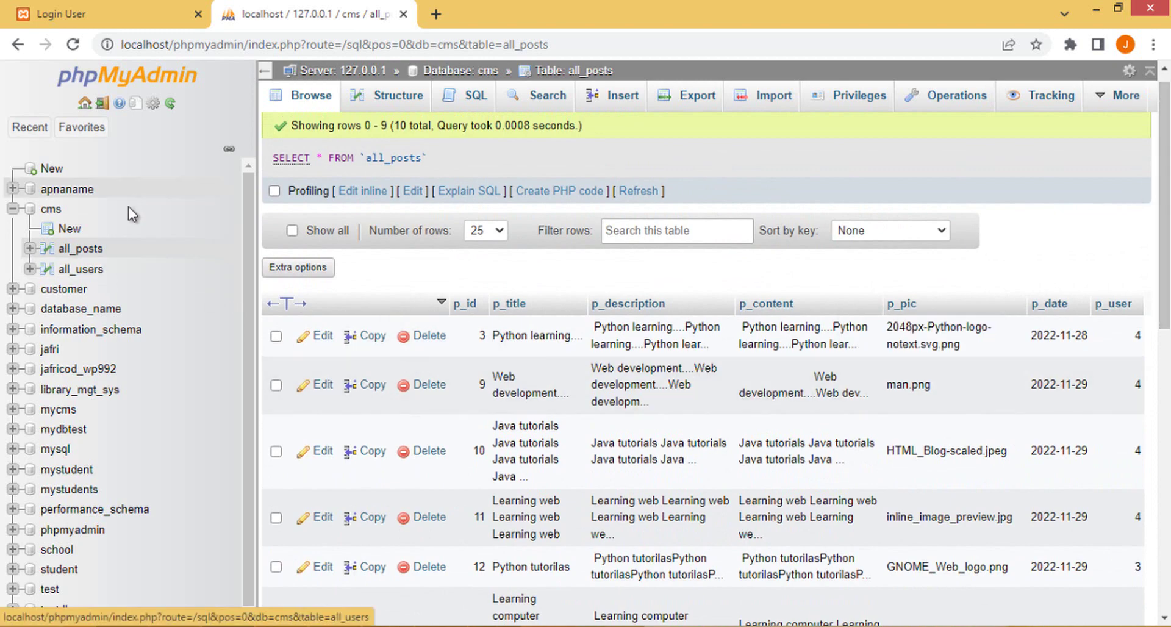
left_click(85, 280)
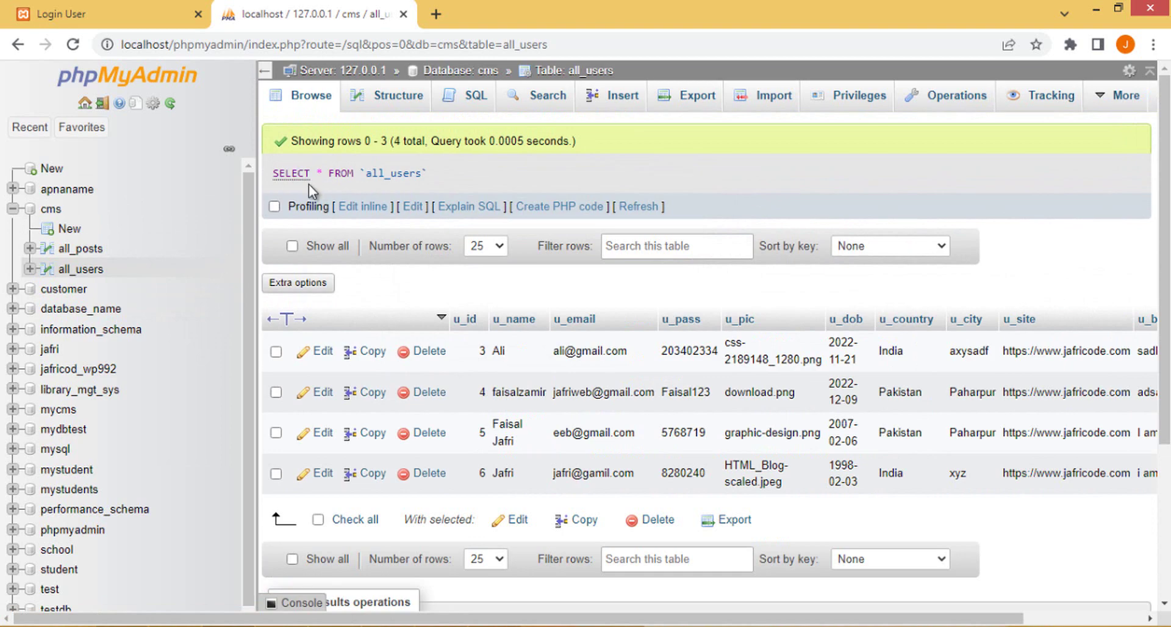
Step: Copy the last user's email from phpMyAdmin into the Login User email field
left_click(92, 13)
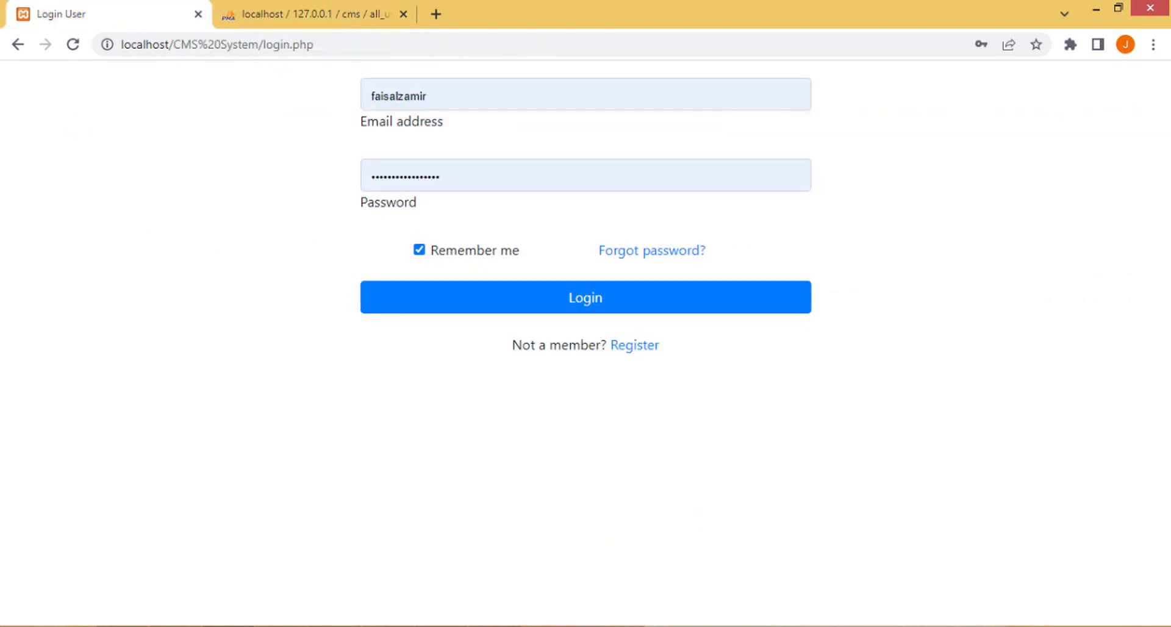
left_click(341, 9)
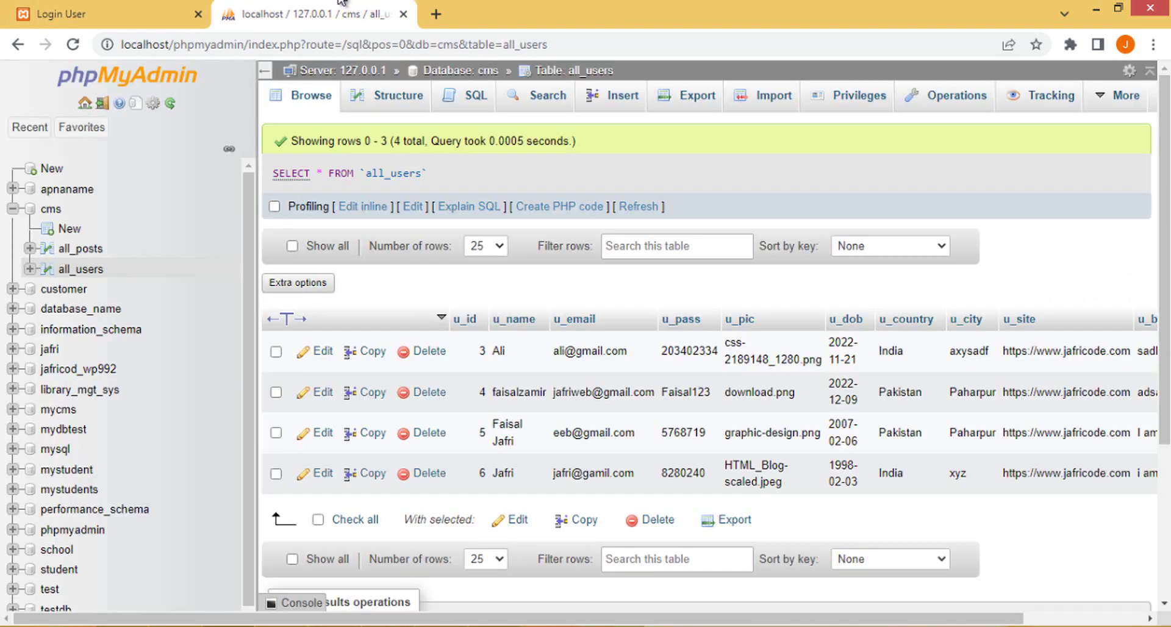
double_click(590, 469)
key("ctrl+c")
left_click(122, 14)
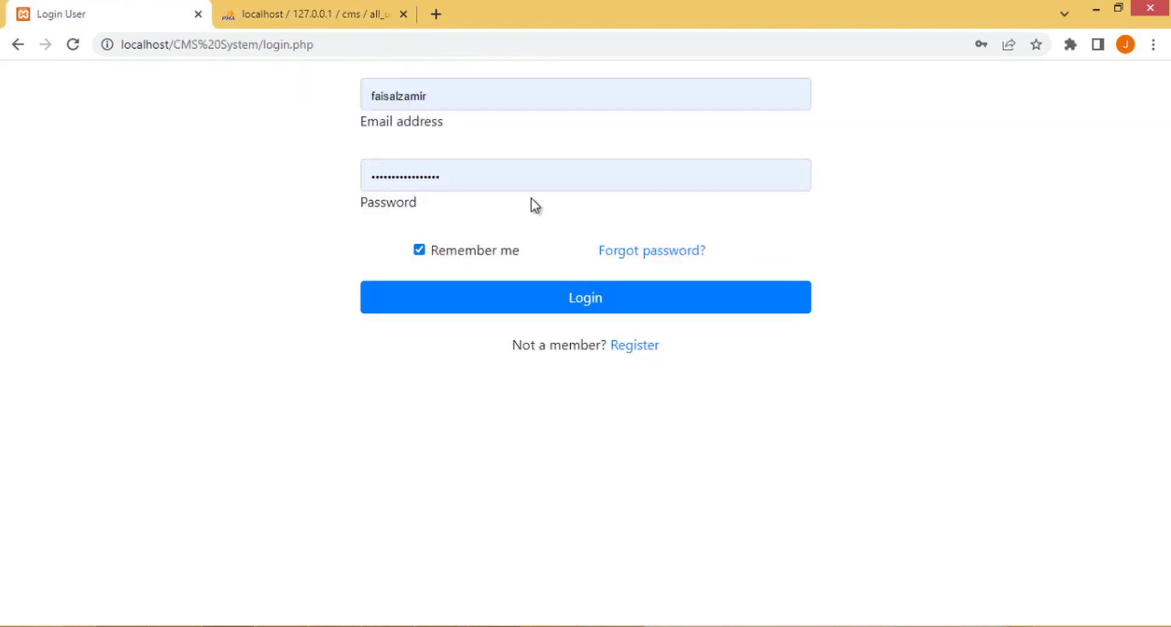
left_click(444, 94)
key("ctrl+a")
key("ctrl+v")
Step: Copy that user's password into the login form and log in
left_click(314, 14)
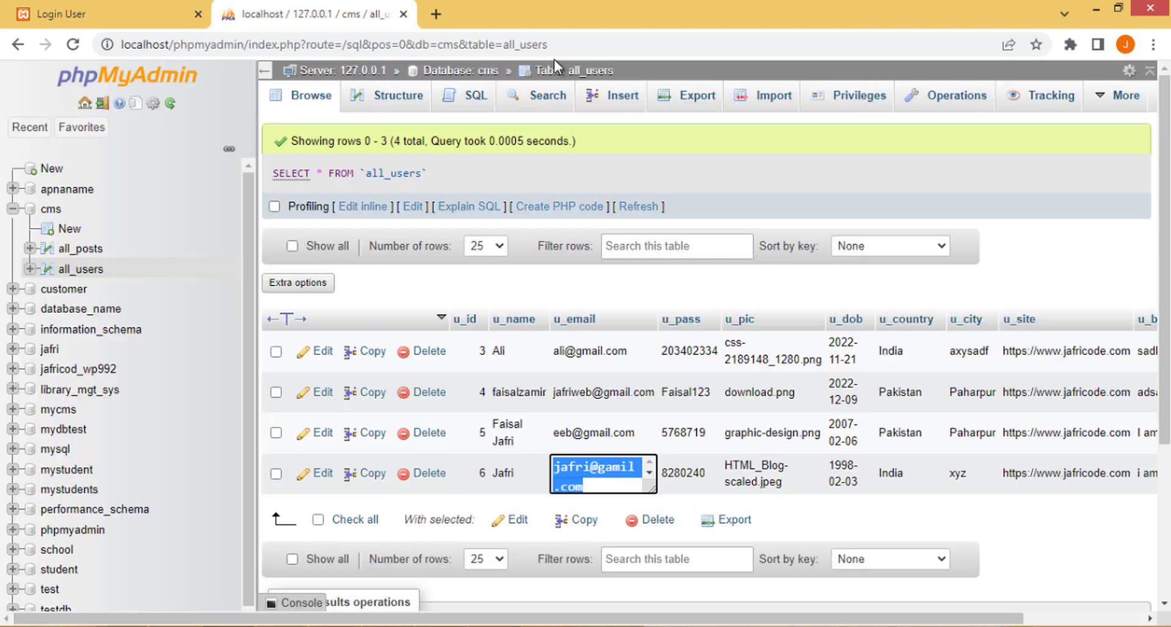
double_click(687, 471)
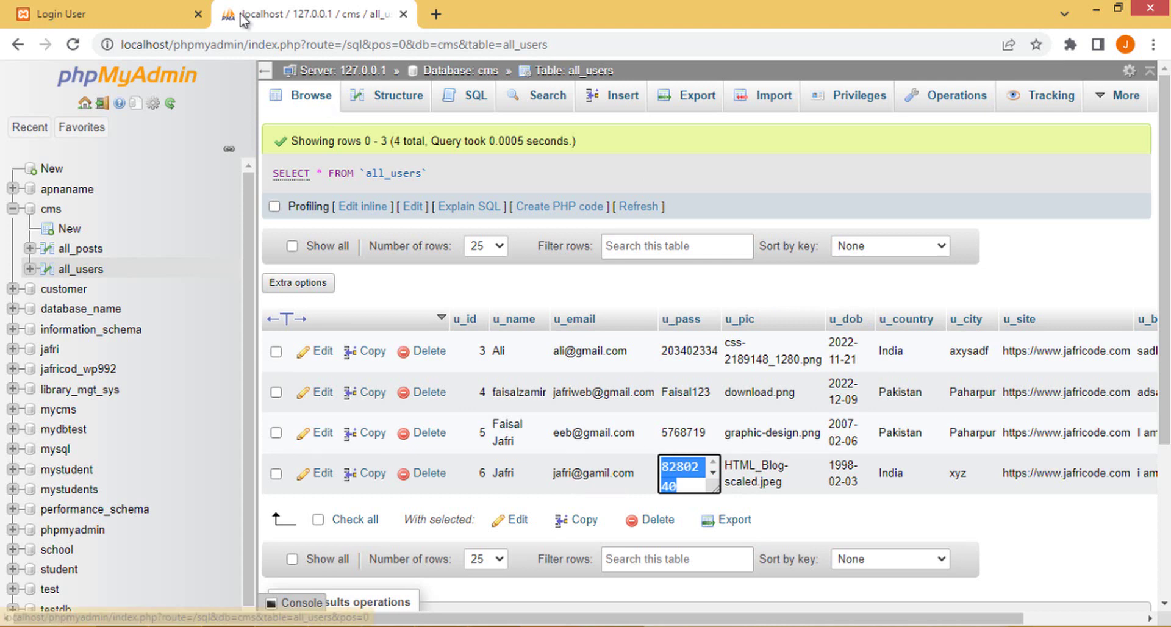
left_click(177, 13)
left_click(482, 176)
key("ctrl+a")
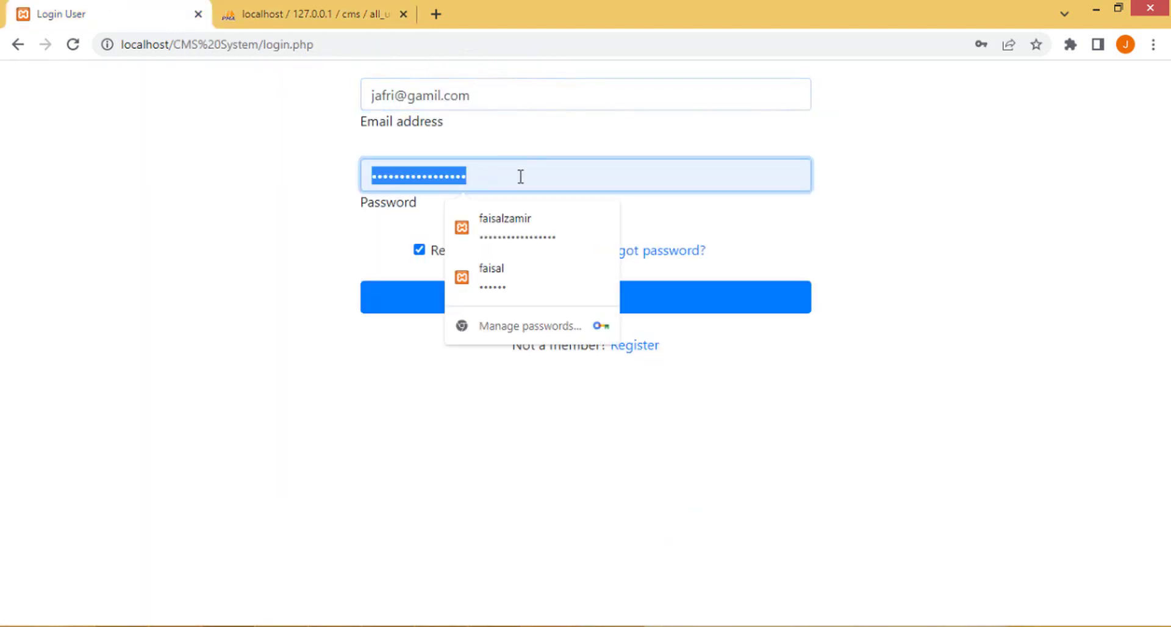
key("ctrl+v")
left_click(521, 299)
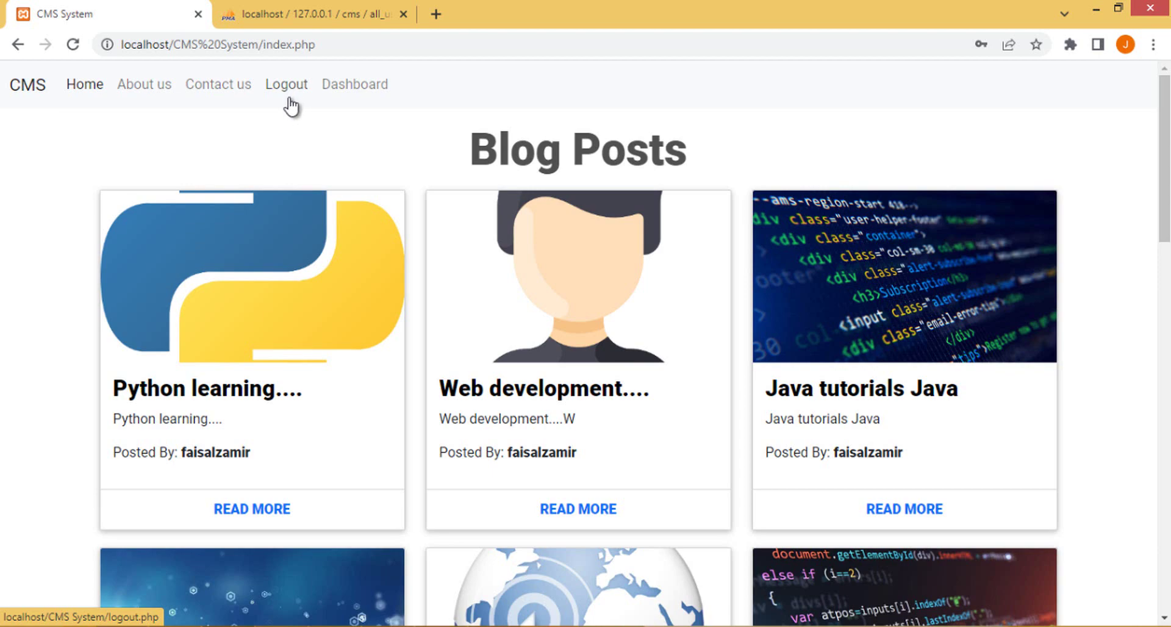
Step: From the Dashboard, open the profile settings form via the account menu
left_click(356, 92)
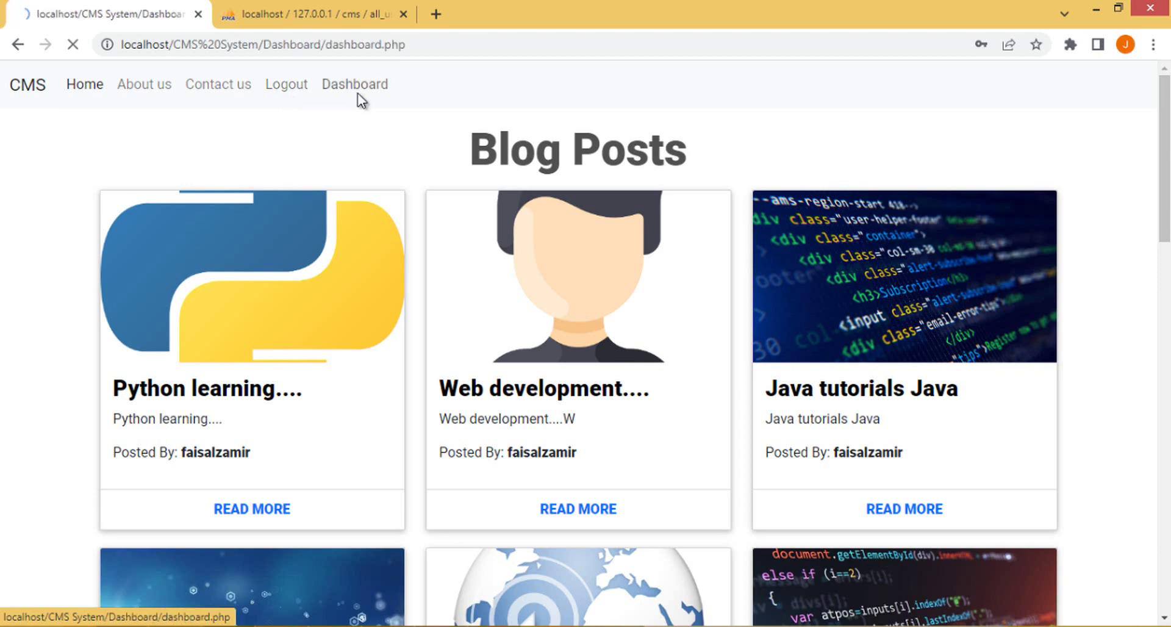
mouse_move(1159, 168)
left_mouse_down()
mouse_move(1159, 180)
mouse_move(1158, 161)
left_mouse_up()
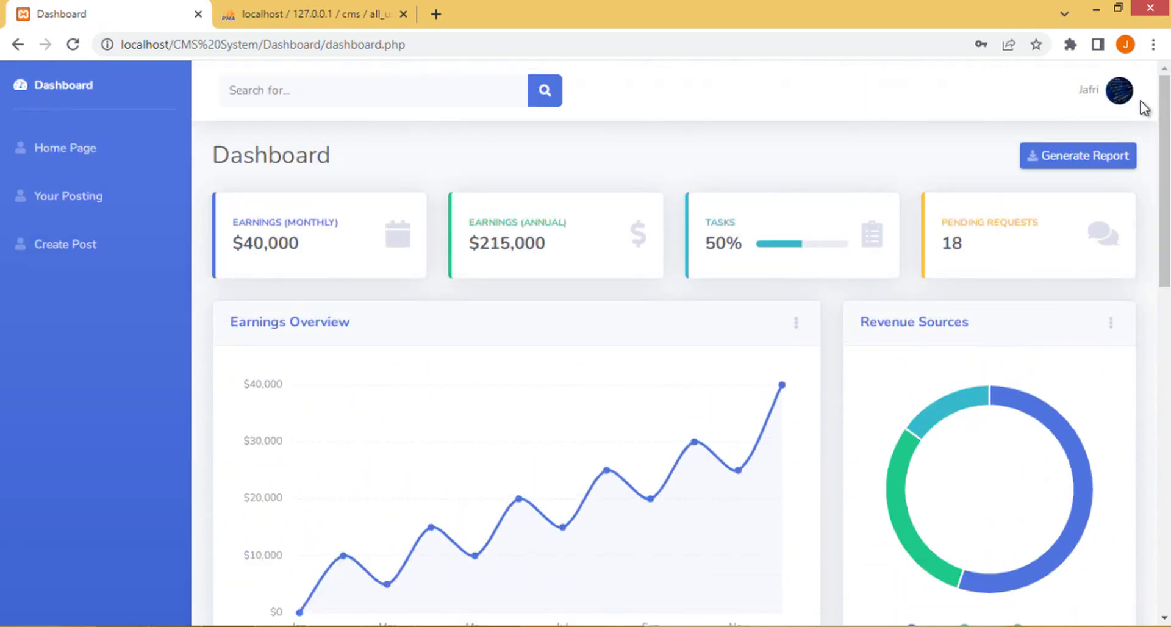
left_click(1092, 92)
left_click(1056, 146)
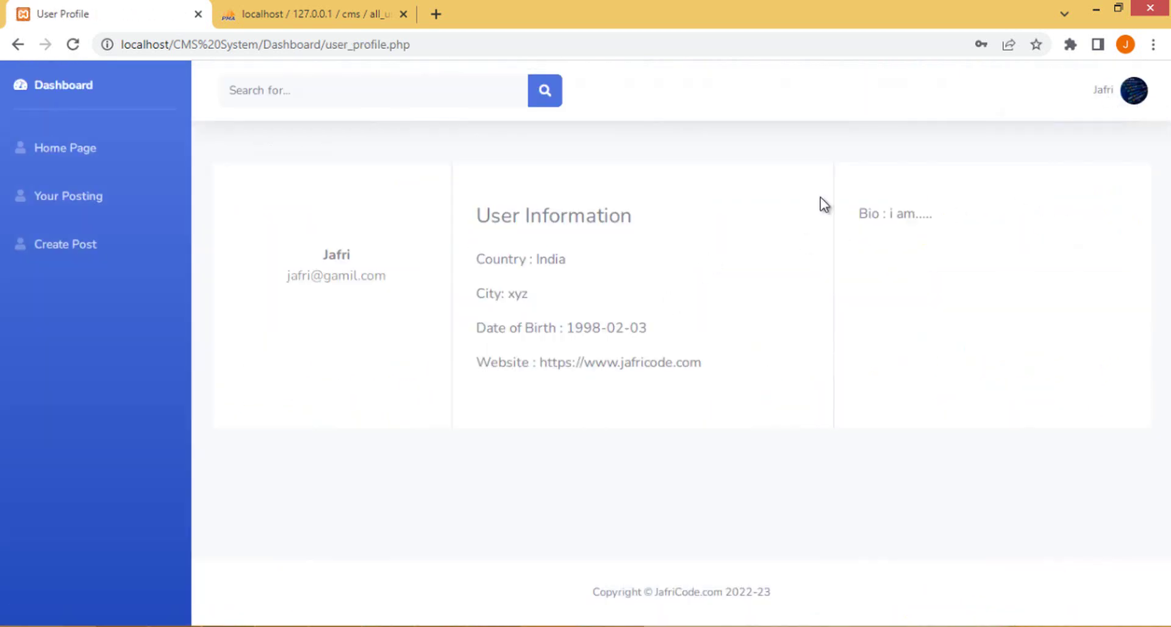
left_click(1132, 93)
left_click(1076, 170)
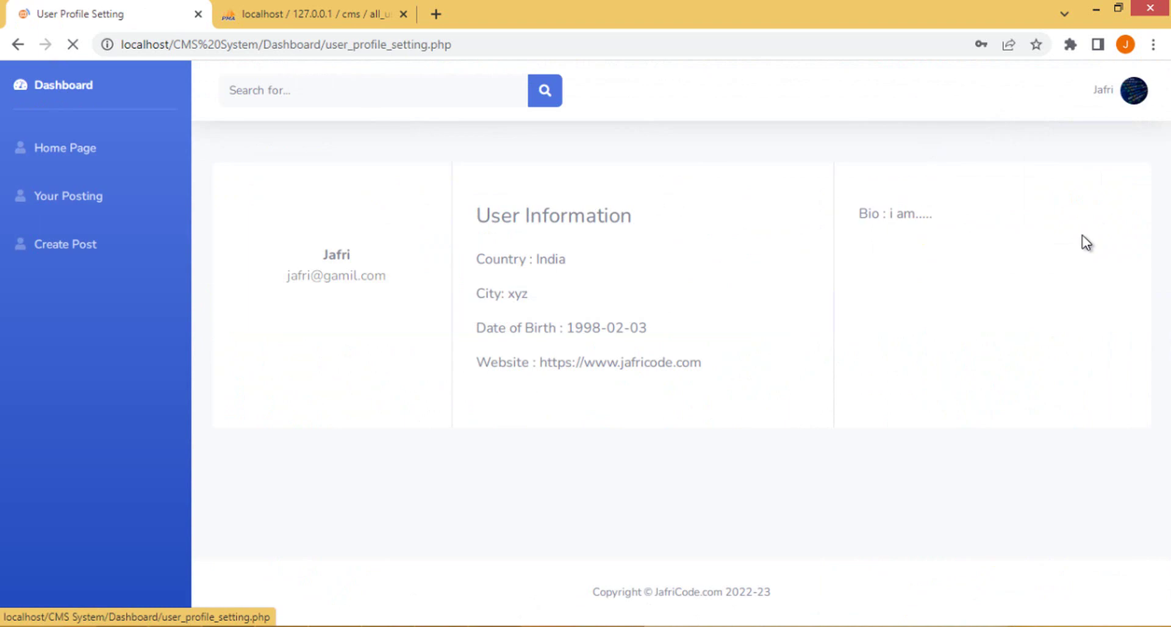
mouse_move(1162, 222)
left_mouse_down()
mouse_move(1151, 508)
mouse_move(1155, 341)
left_mouse_up()
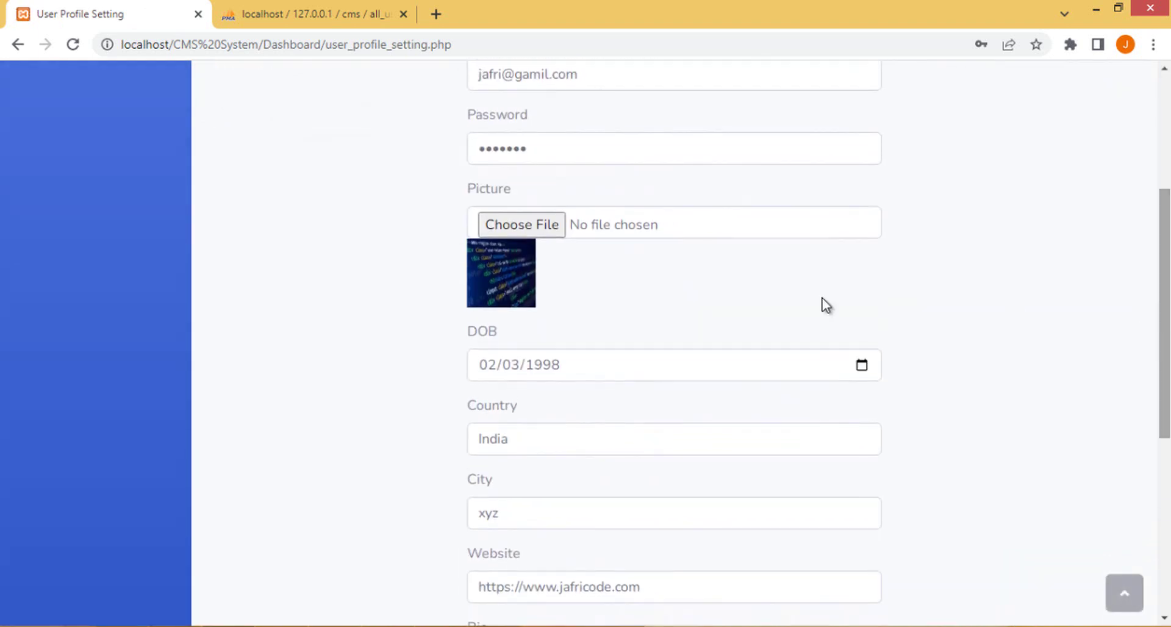
Step: Pick 2048px-Python-logo-notext.svg.png as the picture and delete the bio's leading spaces
left_click(560, 236)
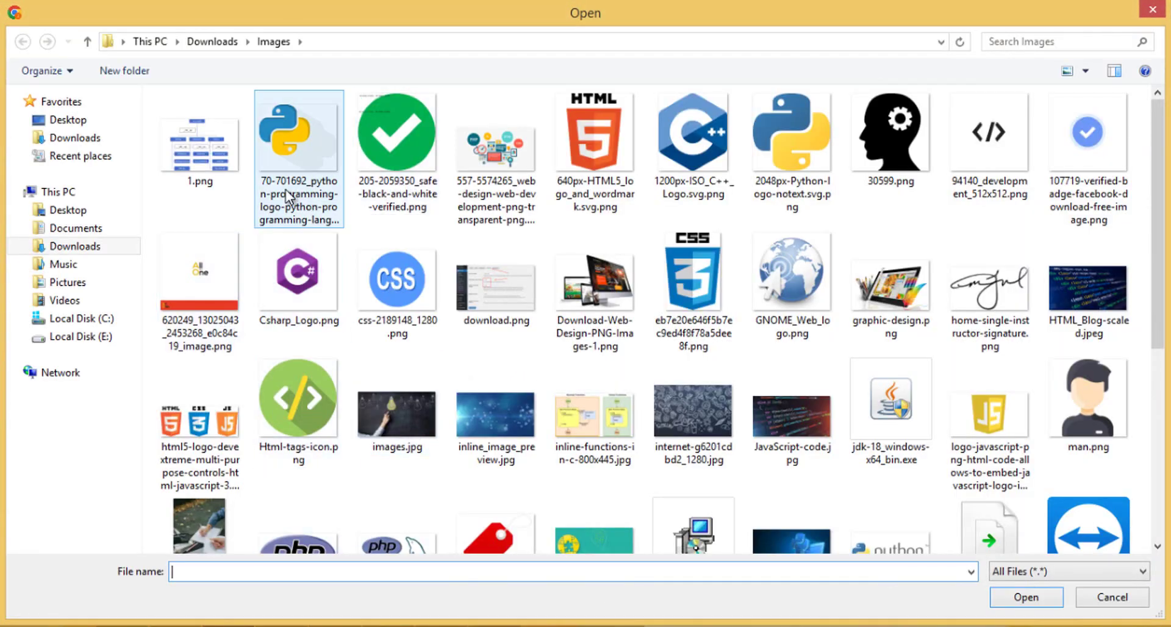
double_click(756, 154)
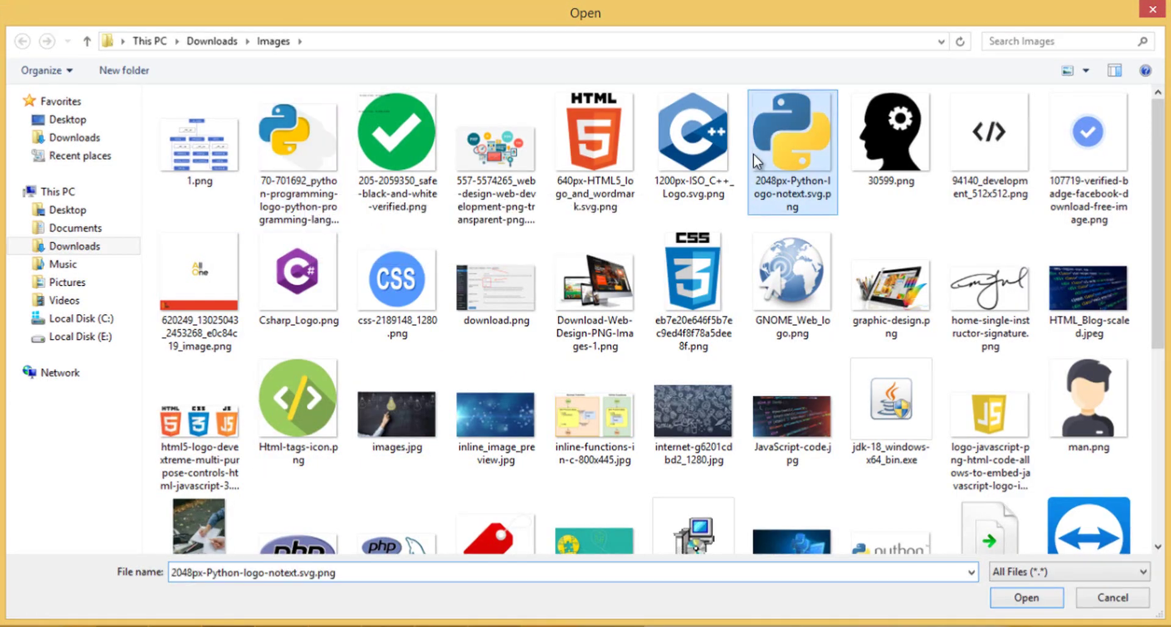
left_click_drag(1163, 311, 1140, 483)
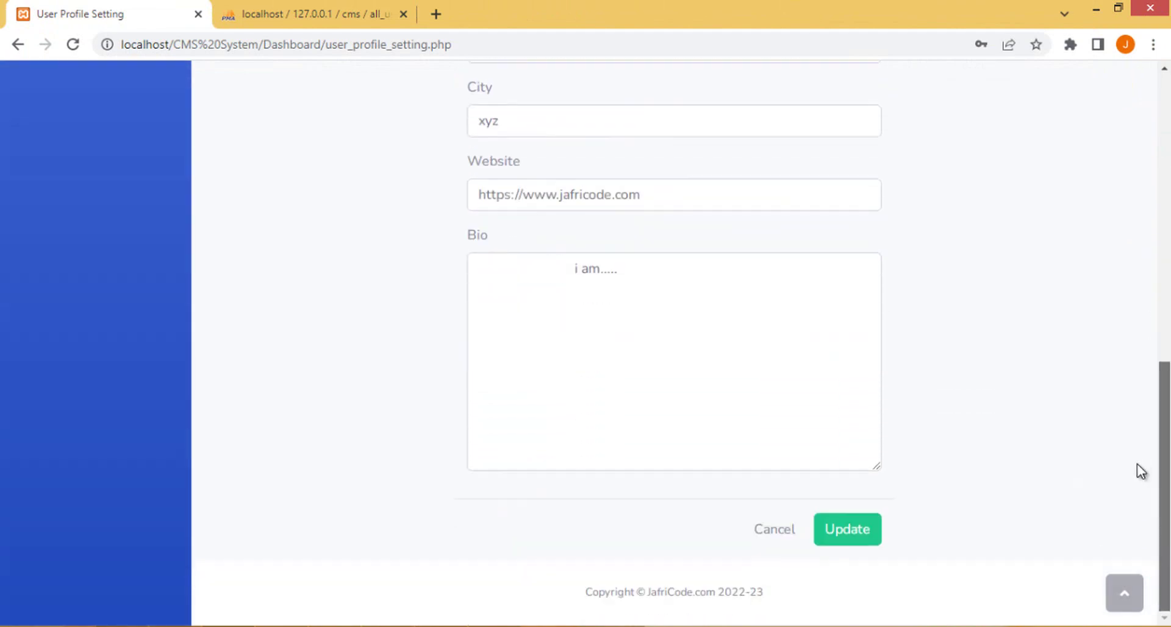
left_click_drag(567, 275, 355, 235)
key("BackSpace")
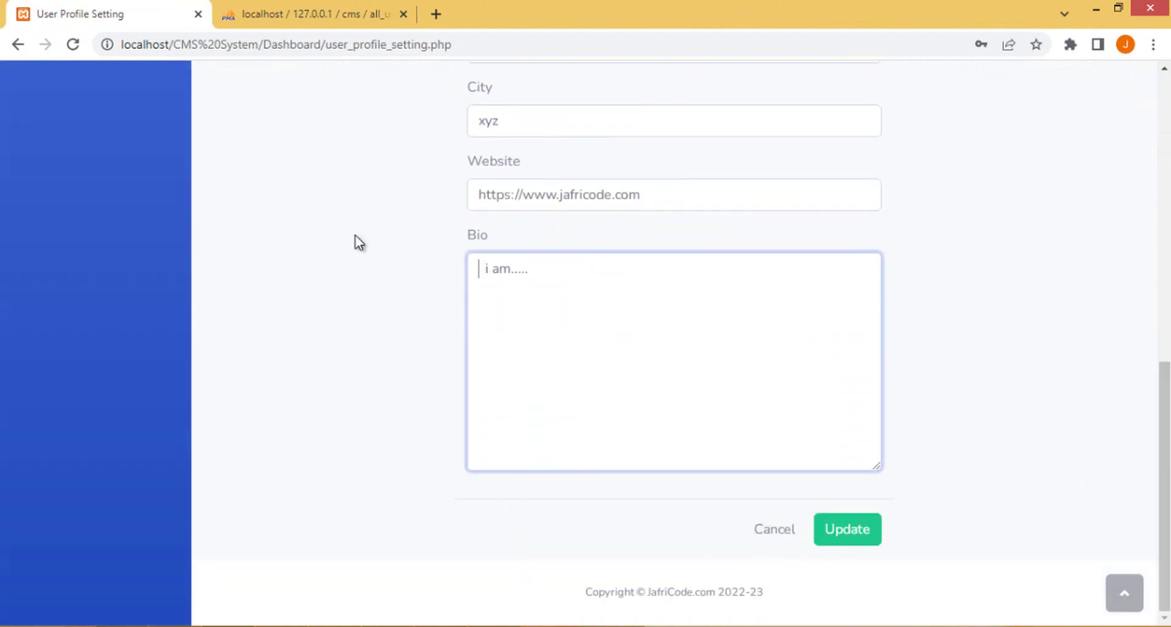
Step: Update the profile and check the new Python logo avatar in the account menu
left_click(847, 528)
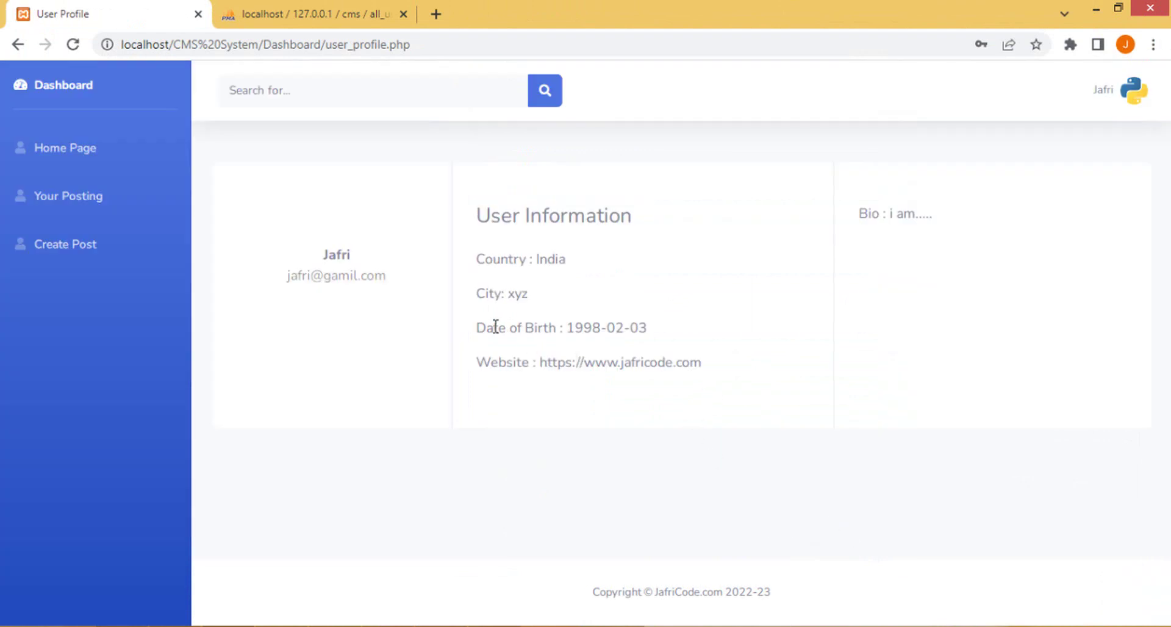
left_click(1136, 105)
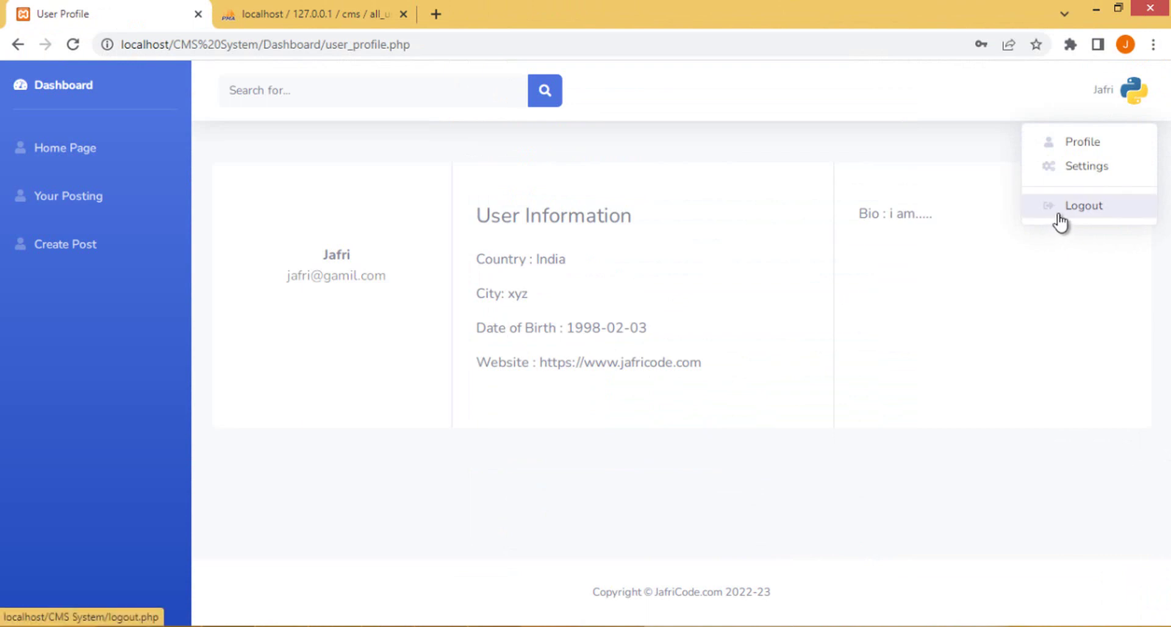
left_click(754, 158)
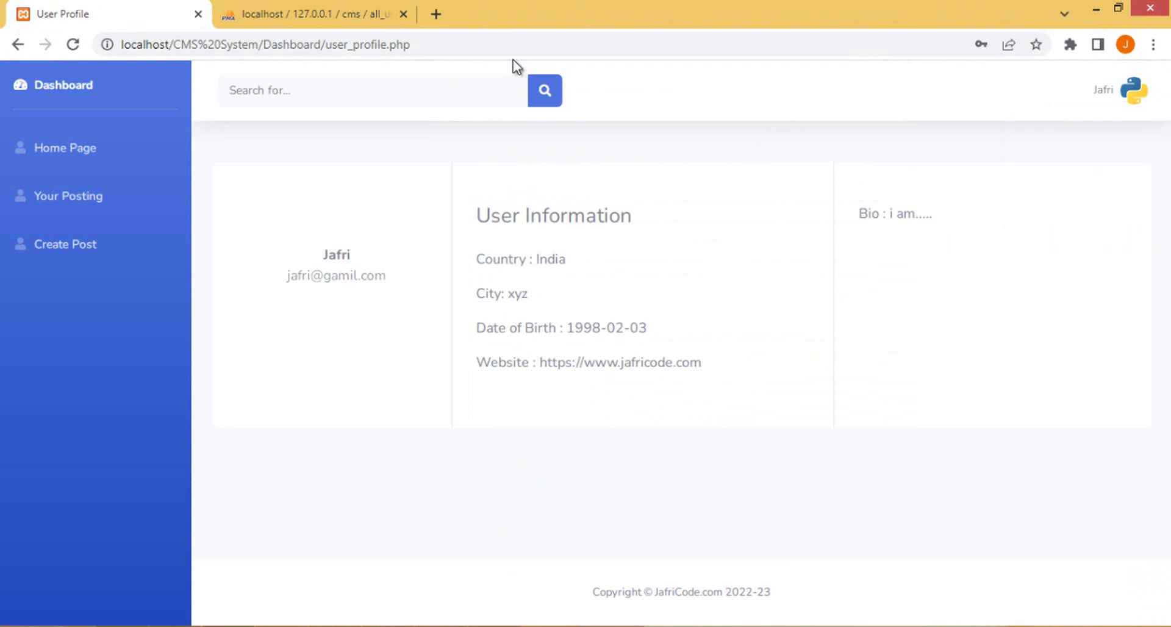
Step: Go Home Page, then Dashboard, then Your Posting to view the empty posts record
left_click(68, 150)
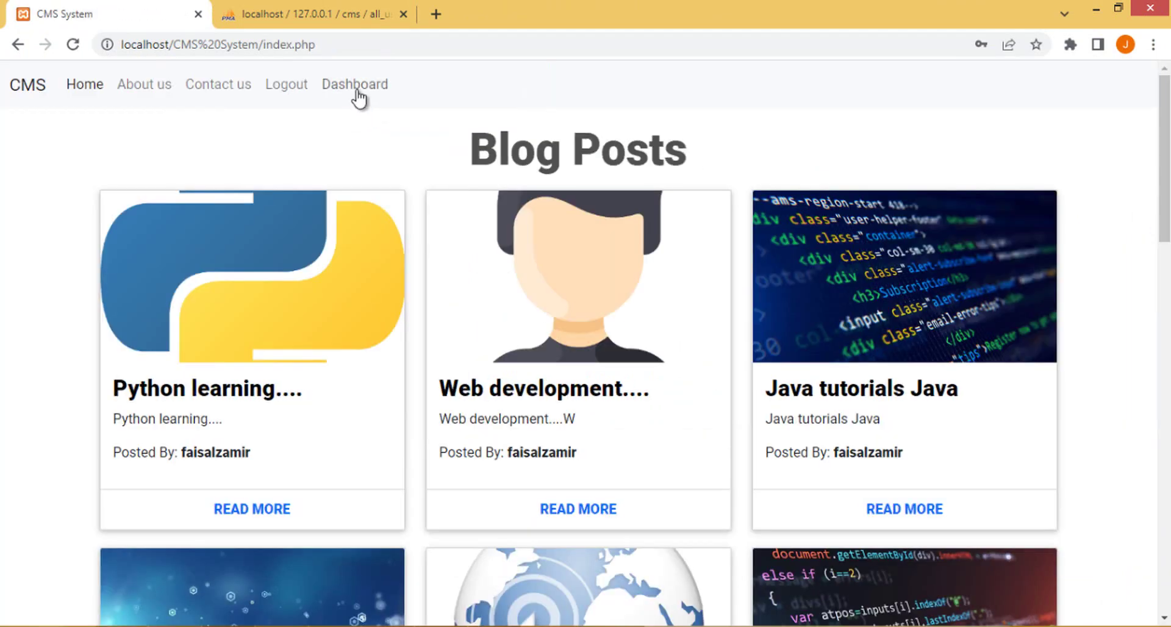
left_click(357, 92)
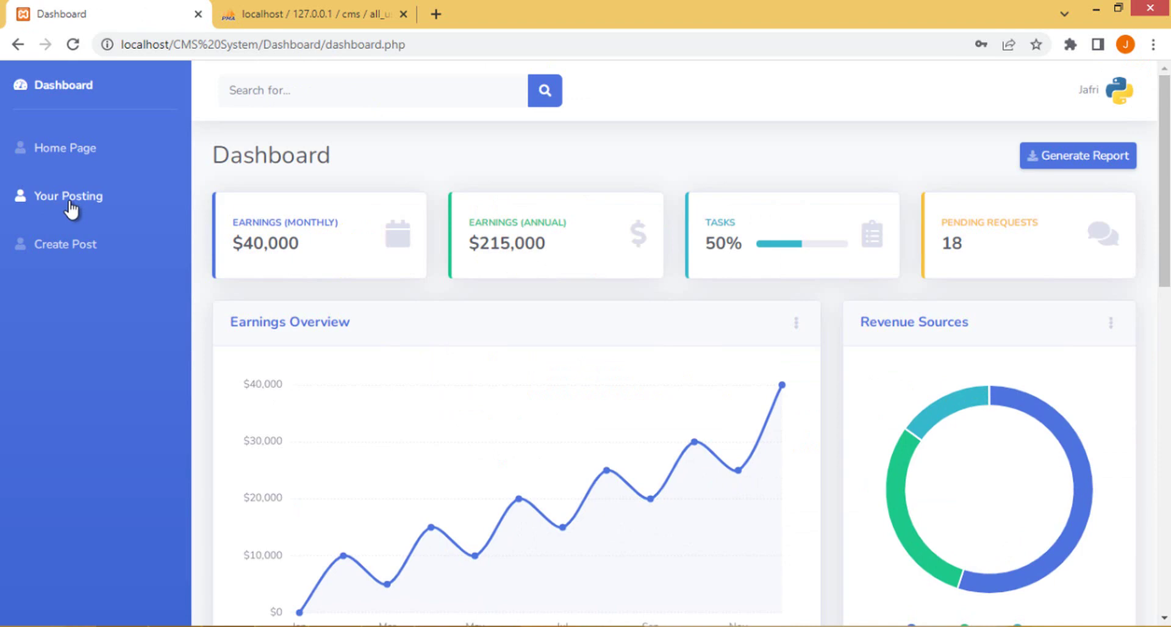
left_click(69, 206)
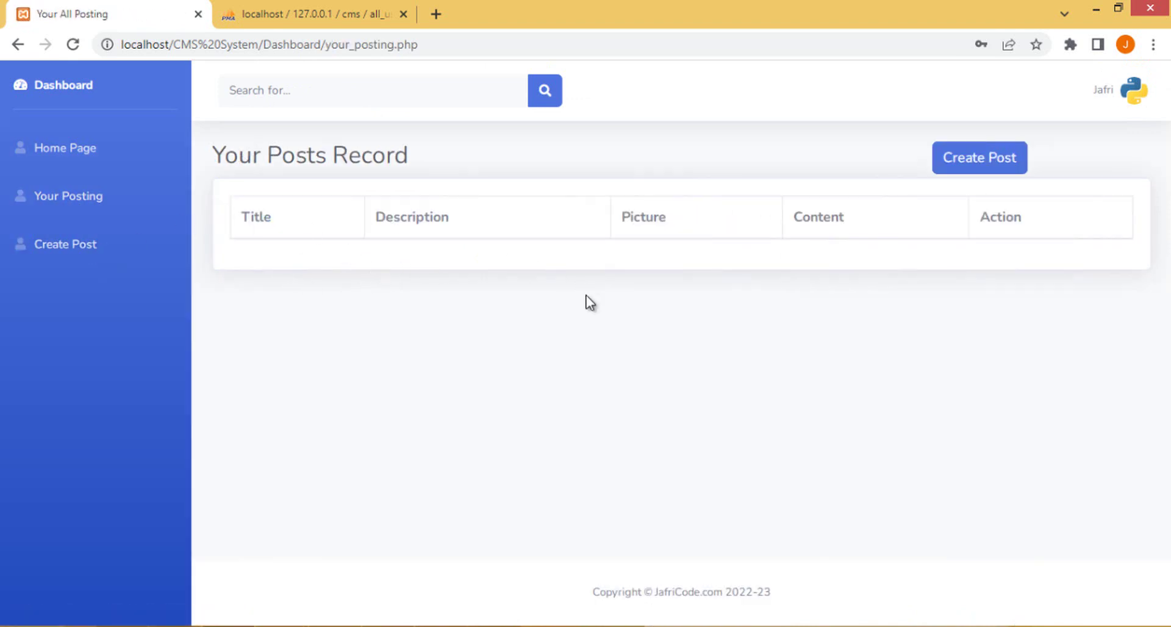
Step: Start a new post titled 'New post', pasting the title repeatedly into Description and Content
left_click(63, 247)
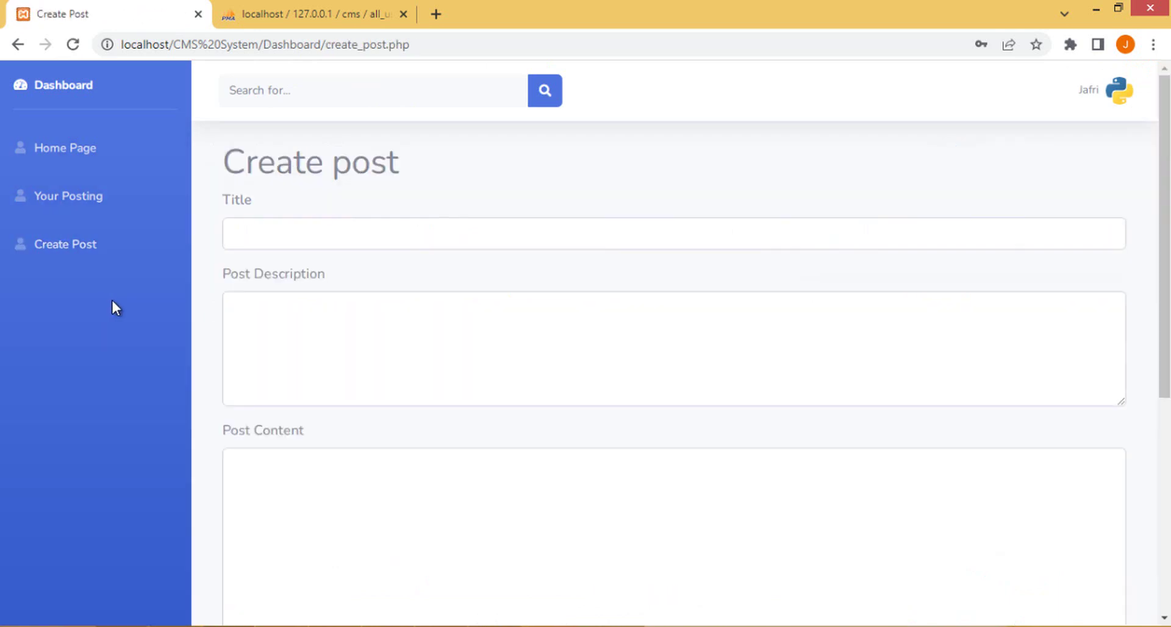
left_click(272, 232)
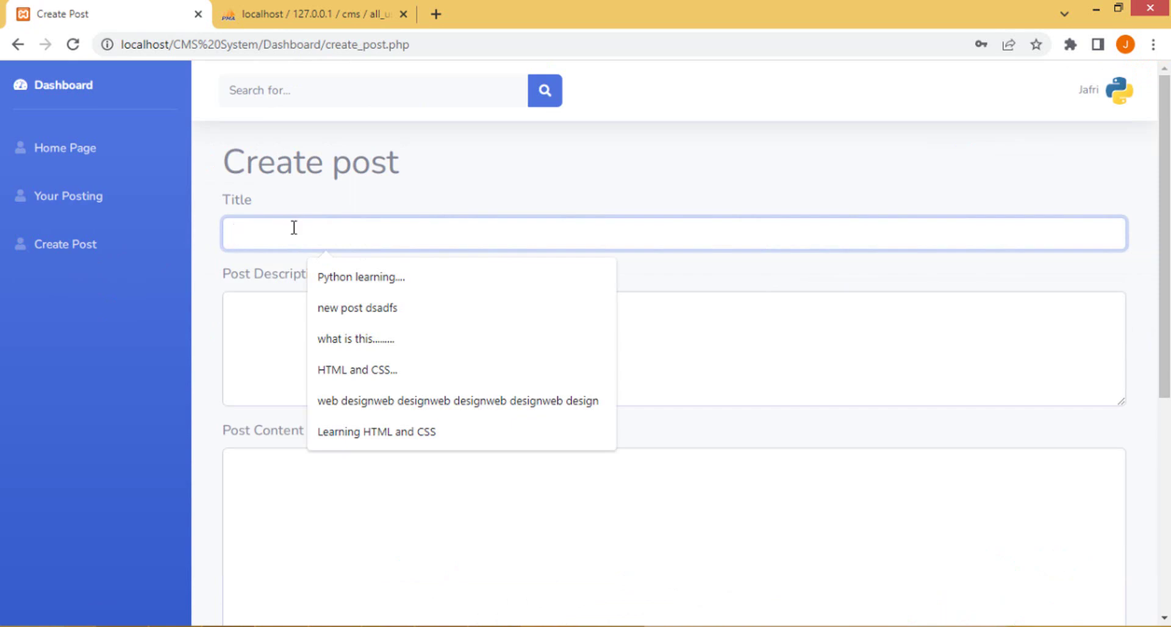
type("New post")
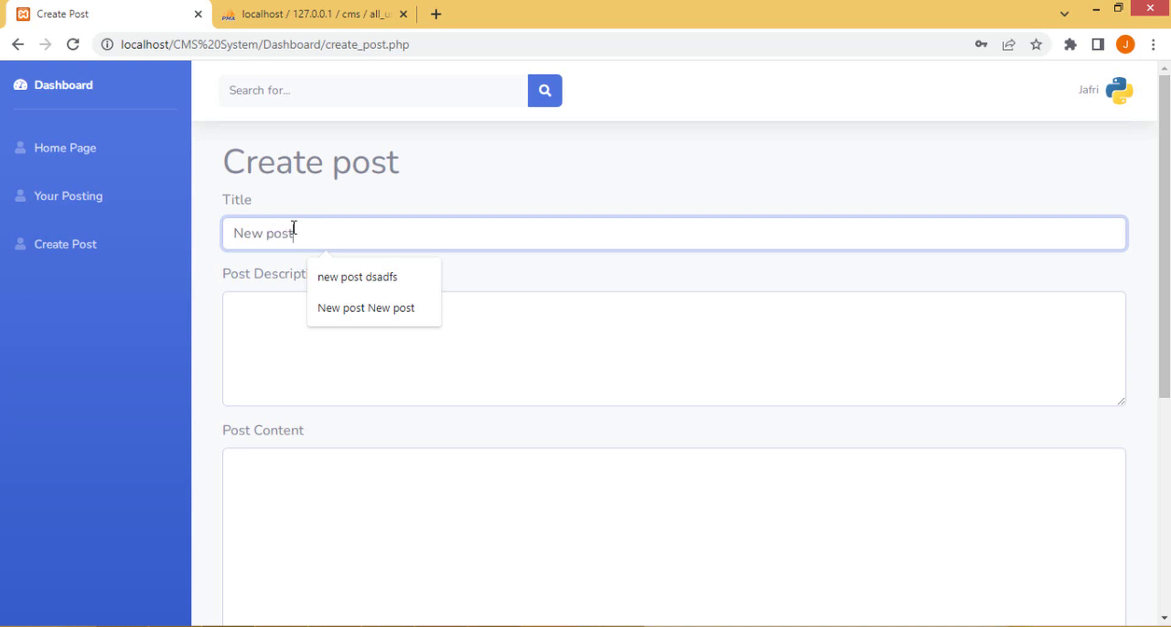
key("ctrl+a")
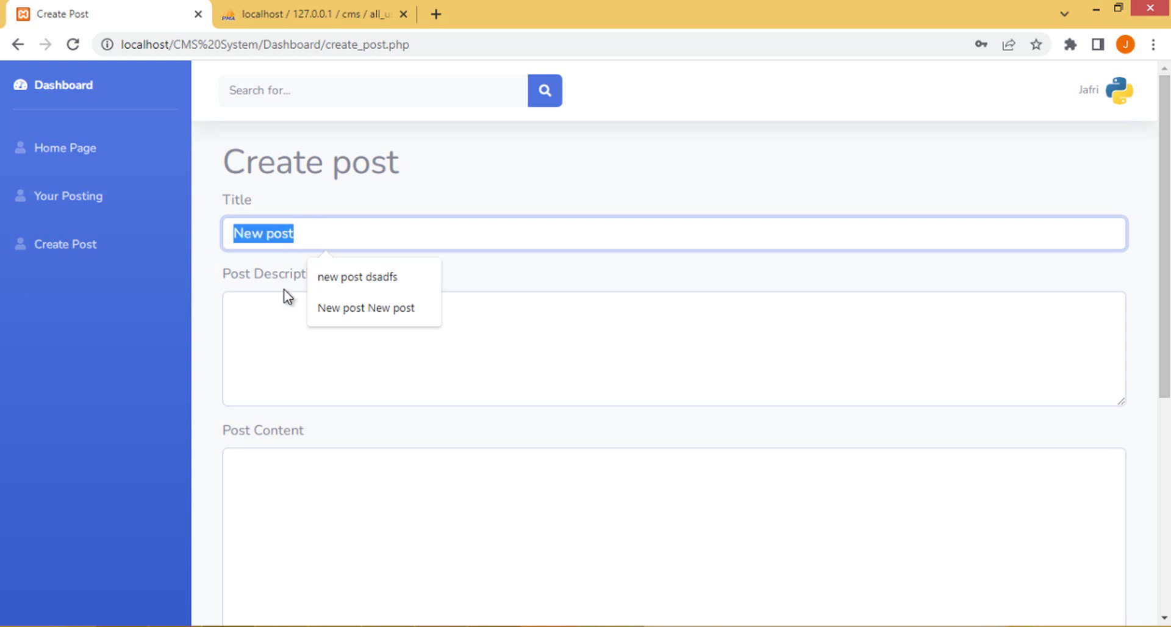
left_click(287, 308)
key("ctrl+v")
key("ctrl+v")
key("ctrl+v")
key("ctrl+v")
key("ctrl+v")
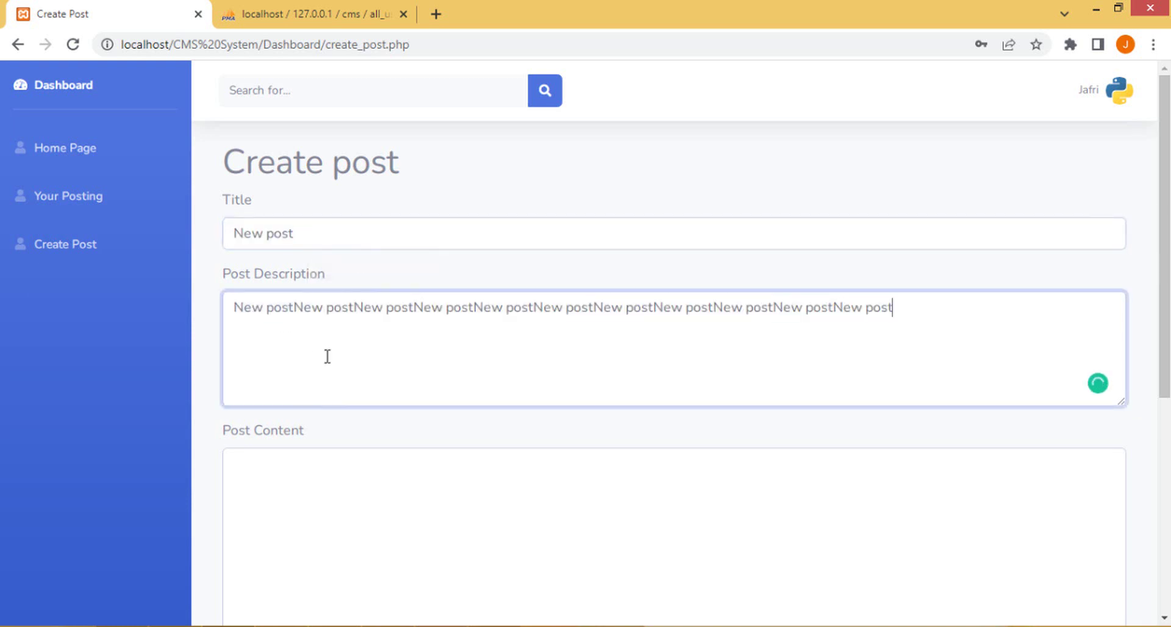
key("ctrl+v")
key("ctrl+v")
key("ctrl+v")
left_click(290, 466)
type("New postNew postNew postNew postNew postNew postNew postNew postNew postNew postNew post")
key("ctrl+v")
key("ctrl+v")
key("ctrl+v")
key("ctrl+v")
key("ctrl+v")
key("ctrl+a")
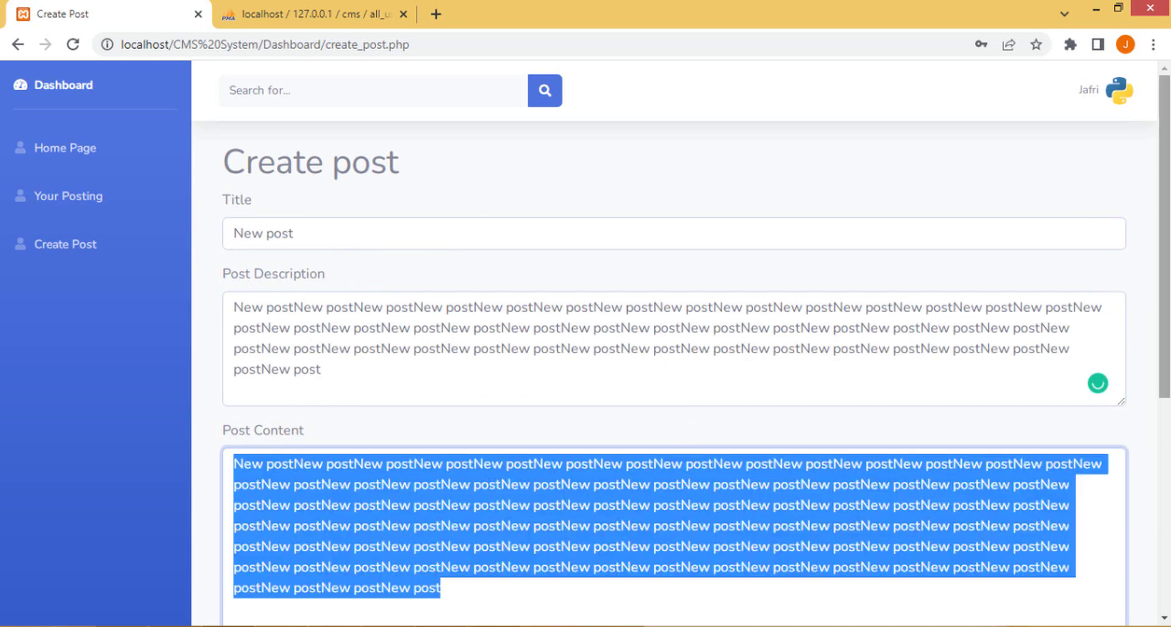
key("Right")
key("ctrl+v")
key("ctrl+v")
key("ctrl+v")
key("ctrl+v")
key("ctrl+v")
key("ctrl+v")
Step: Attach problem-solving-731x457-1.jpg as the post picture and publish
scroll(411, 486, "down", 3)
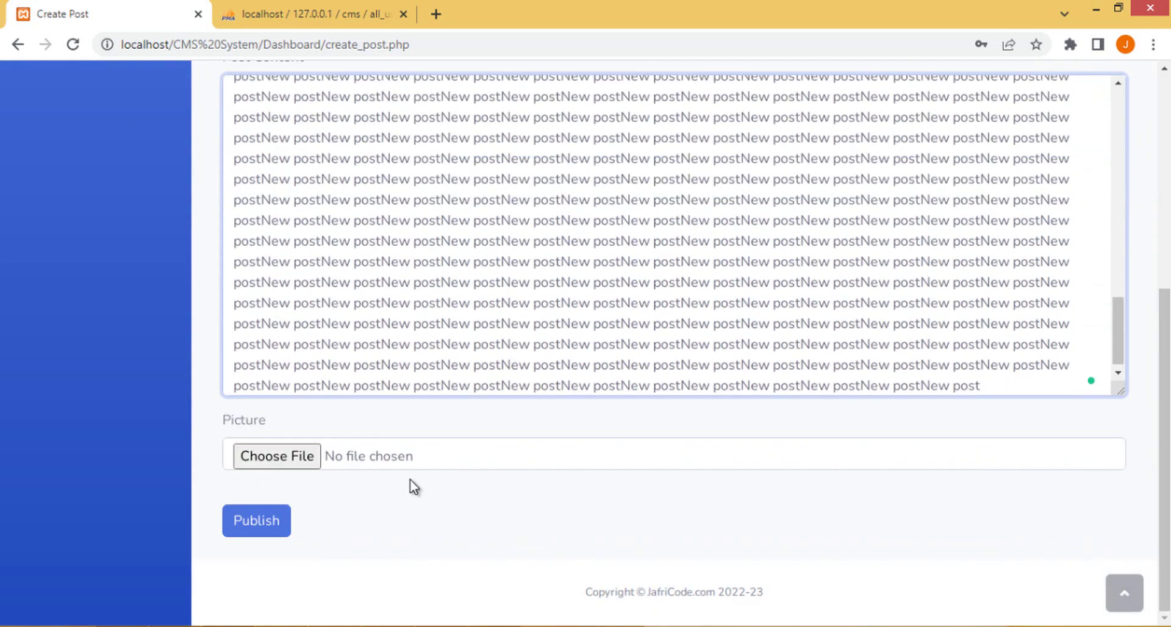
left_click(307, 455)
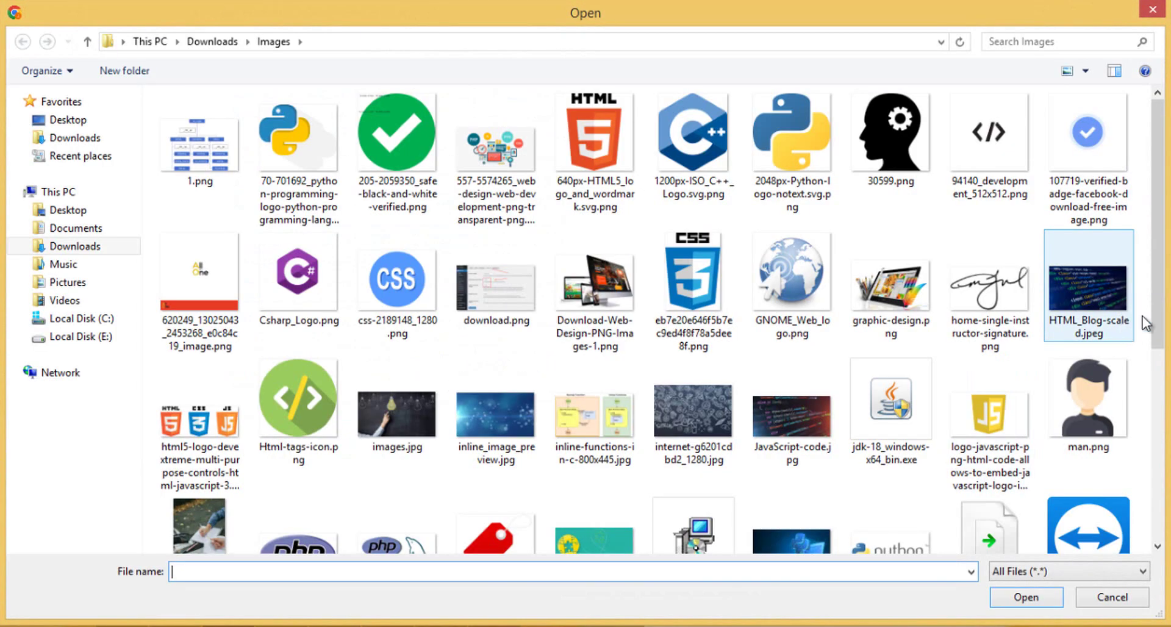
left_click_drag(1162, 326, 1162, 442)
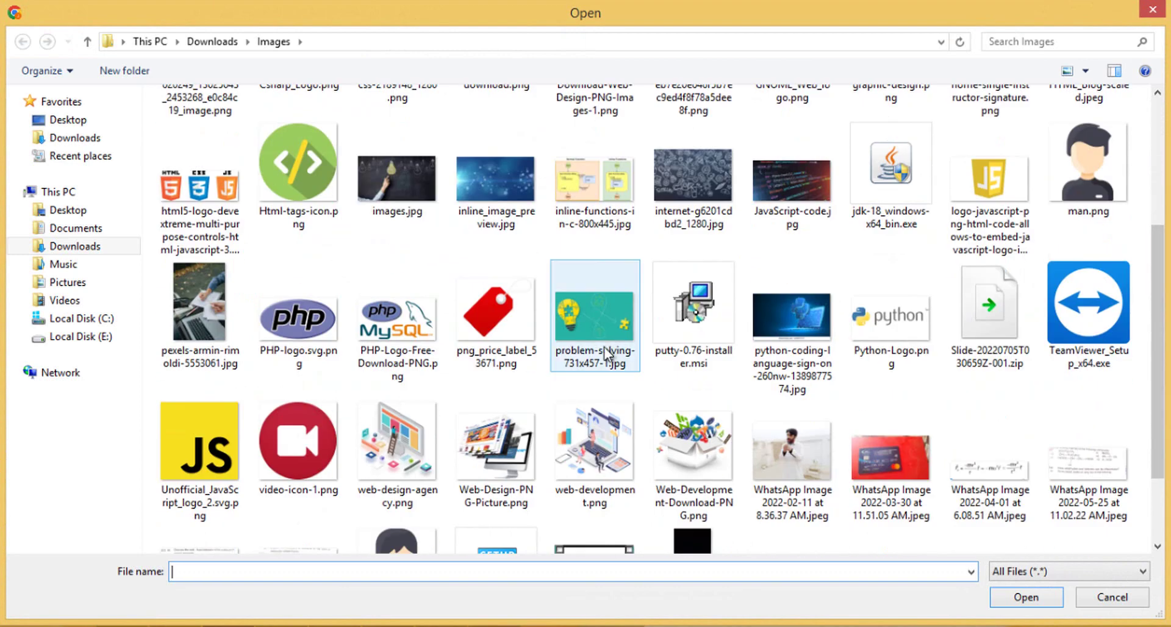
double_click(605, 346)
left_click(259, 529)
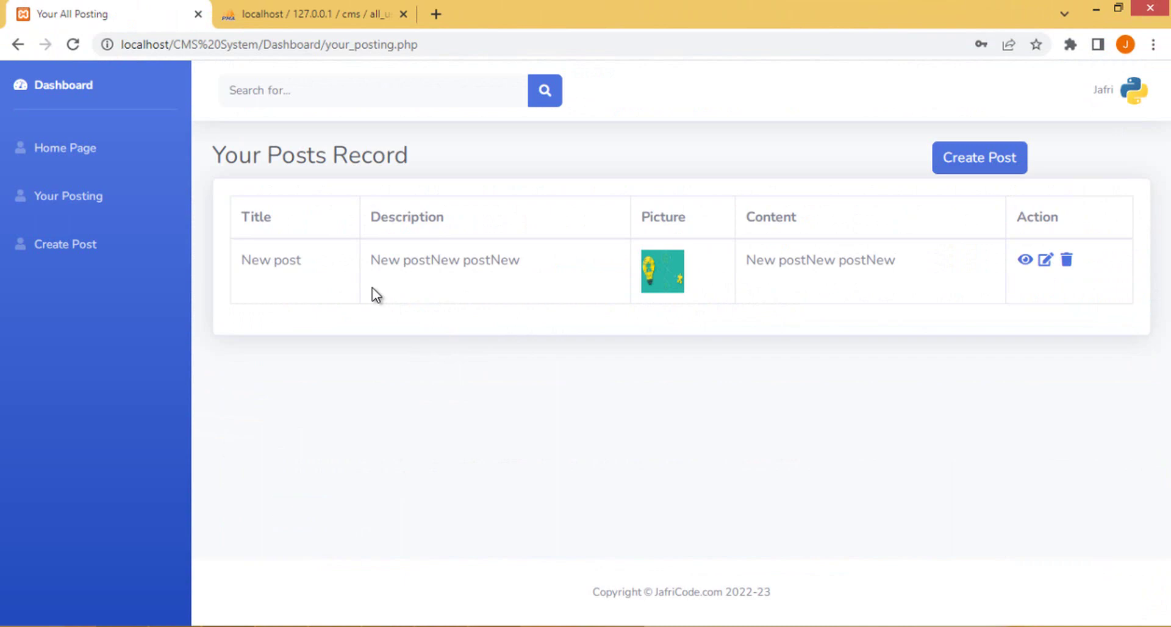
Step: View New post on its own page and check its author and 2022-11-30 date
left_click(1025, 264)
left_click(323, 6)
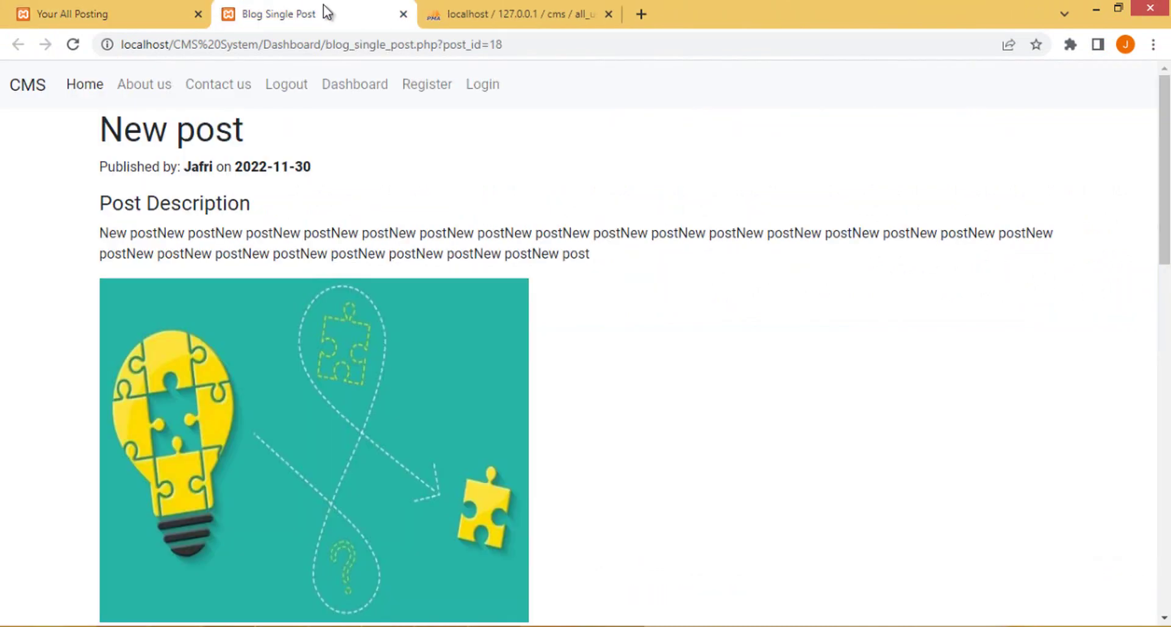
left_click_drag(1163, 256, 1163, 451)
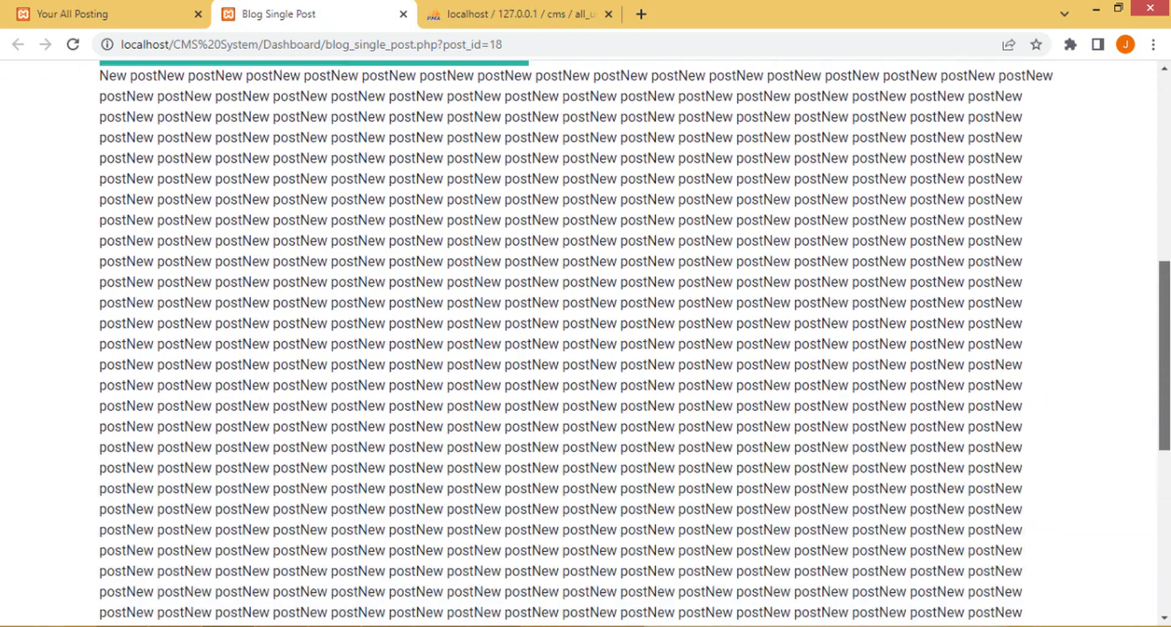
left_click_drag(1164, 356, 1163, 192)
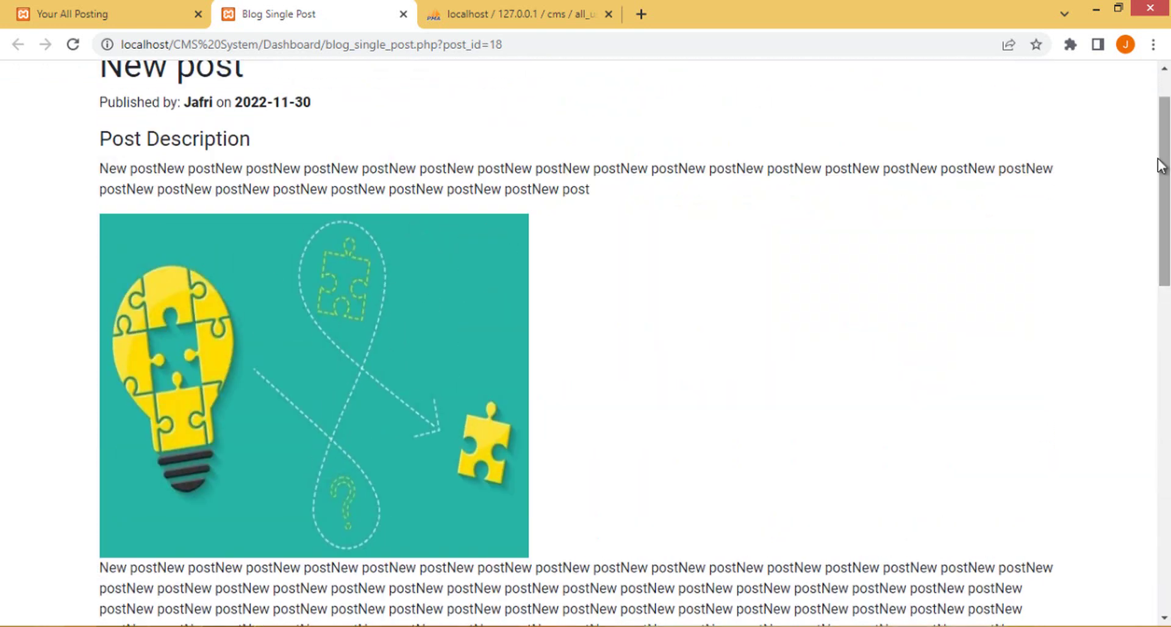
double_click(190, 103)
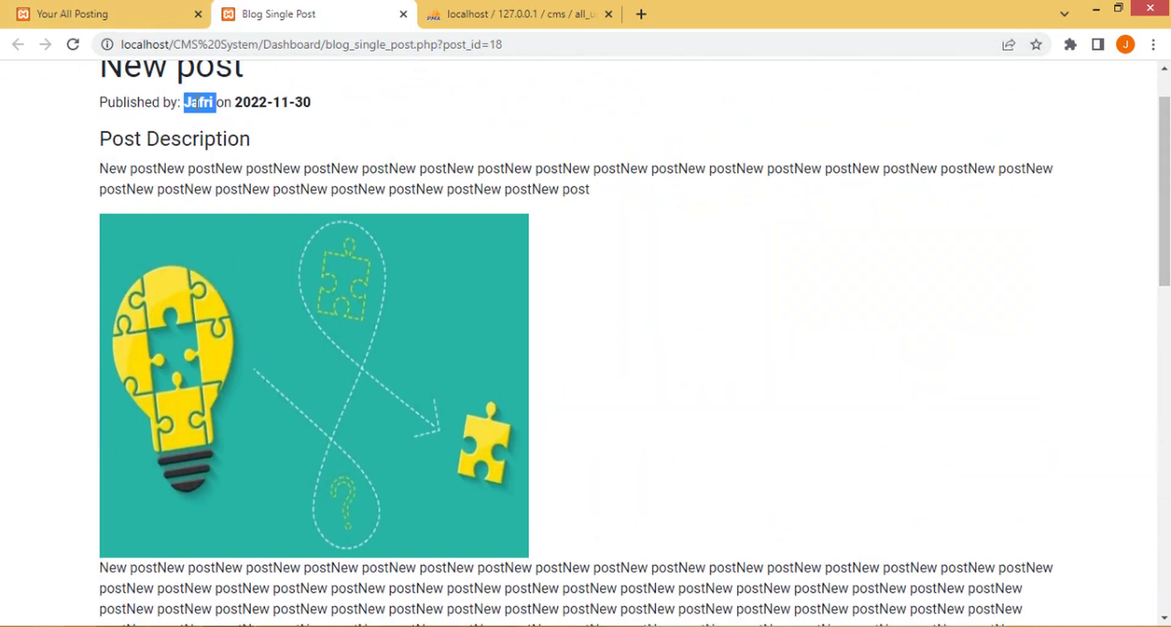
Step: Switch browser tabs over to phpMyAdmin's all_users table
left_click(286, 102)
key("ctrl+Page_Up")
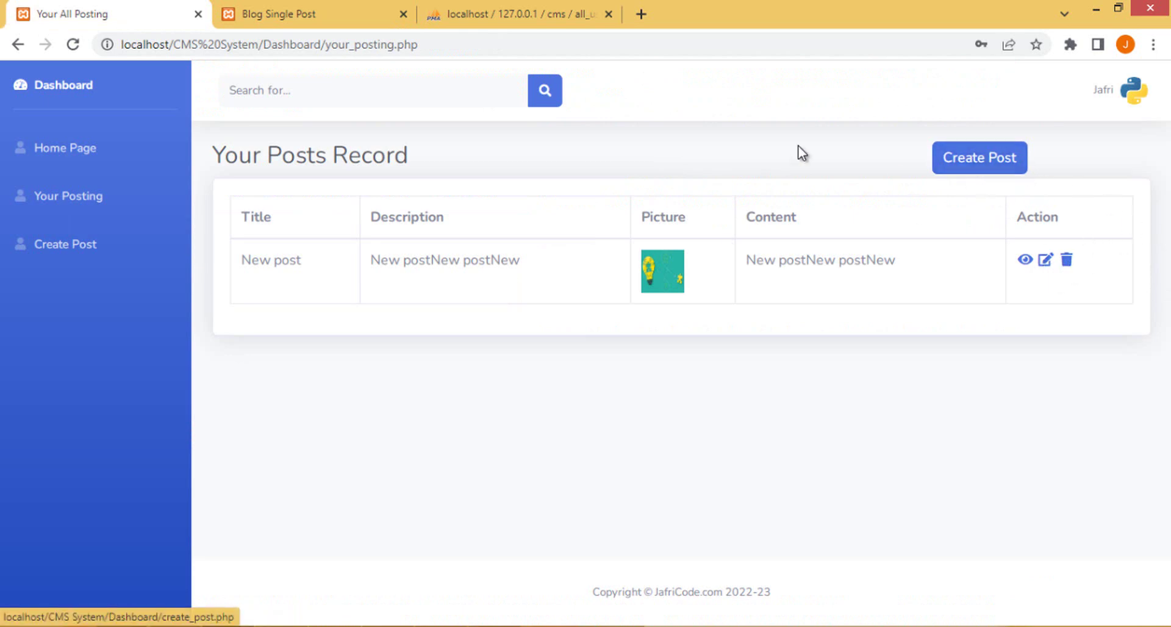
key("ctrl+Page_Down")
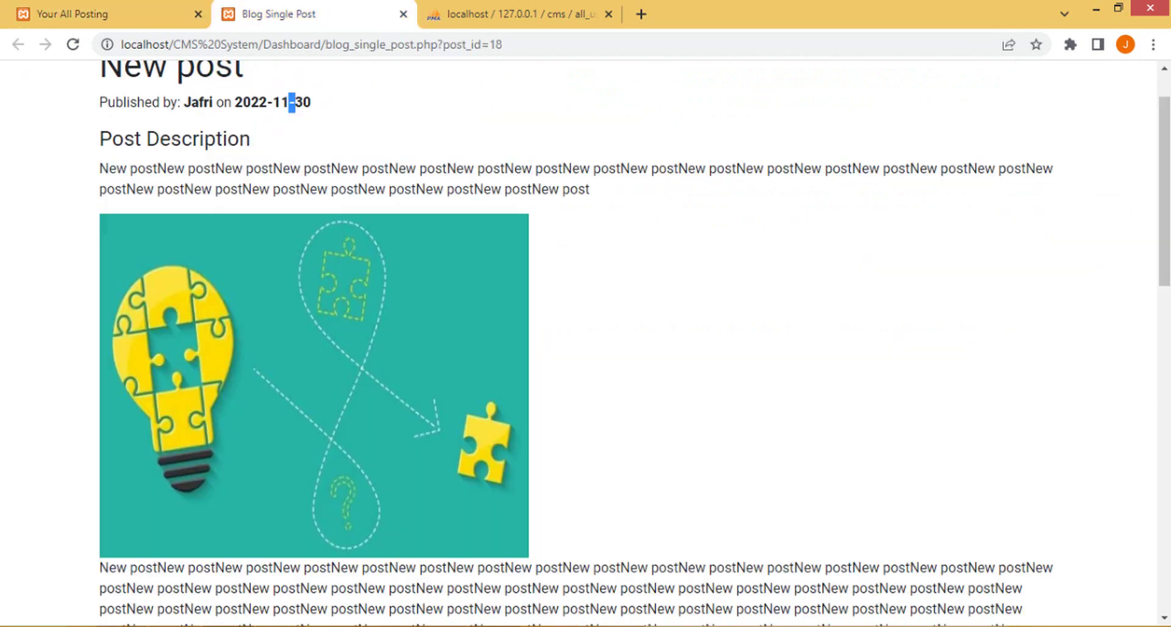
key("ctrl+Page_Down")
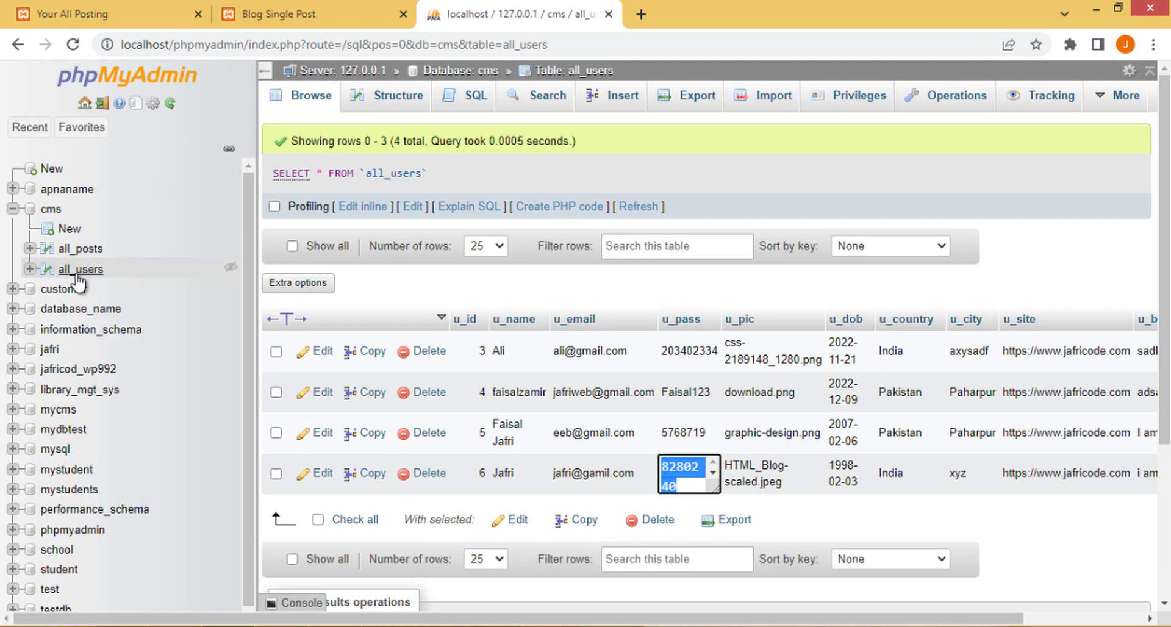
Step: Change the new user's u_is_admin cell in row 6 from False to True
left_click(76, 274)
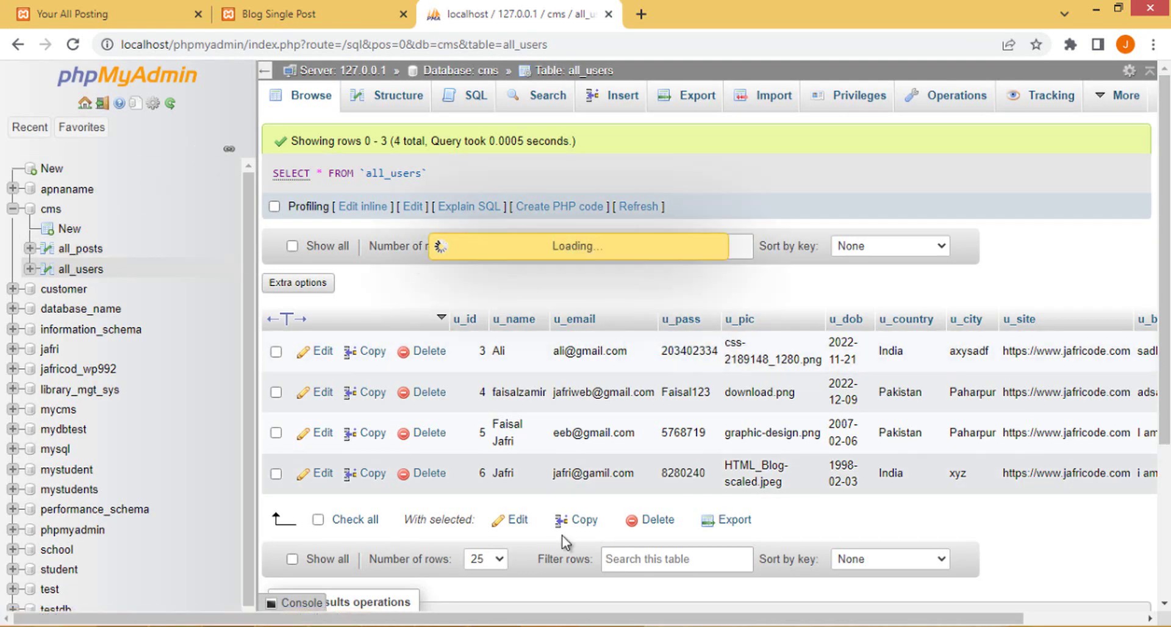
left_click_drag(1016, 617, 1166, 616)
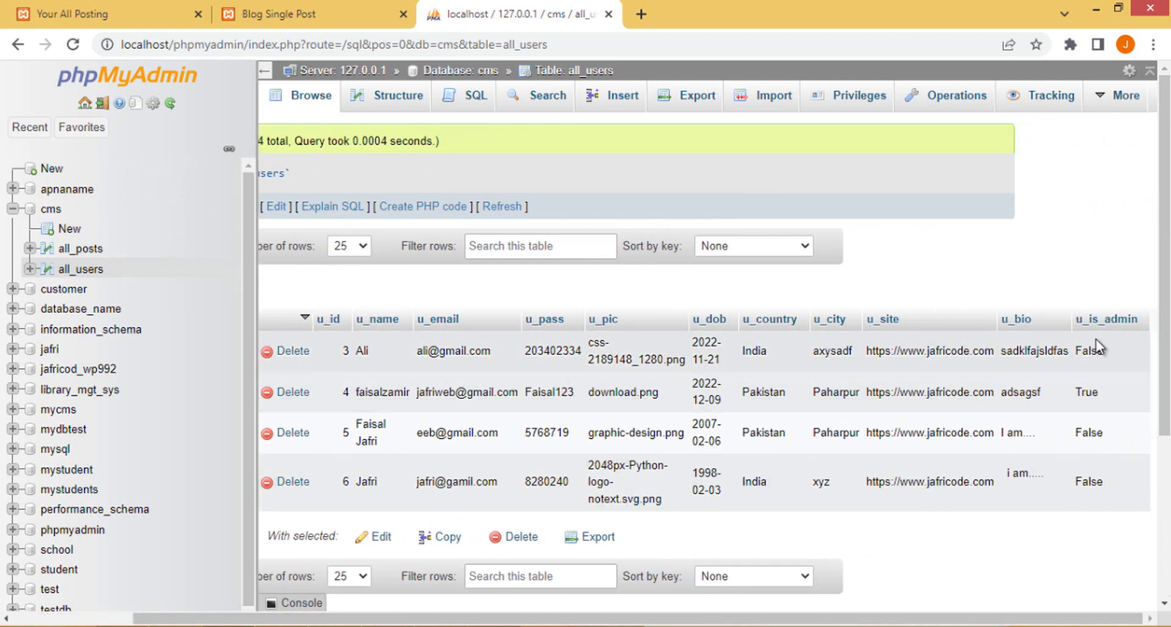
double_click(1091, 481)
left_click(973, 520)
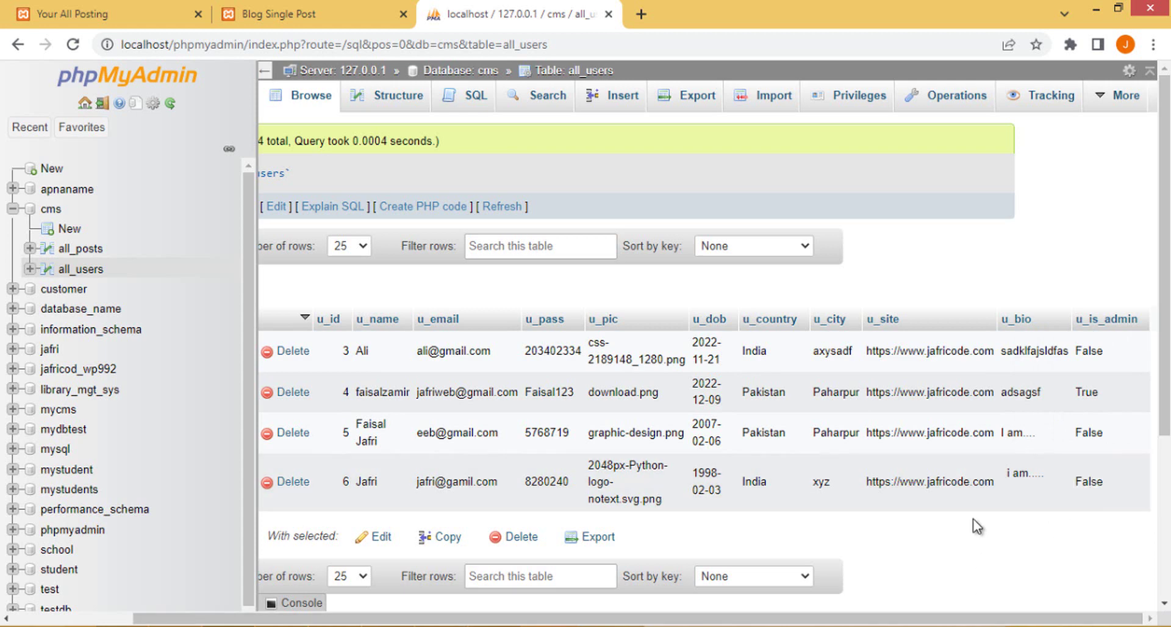
mouse_move(920, 619)
left_mouse_down()
mouse_move(754, 619)
mouse_move(953, 594)
left_mouse_up()
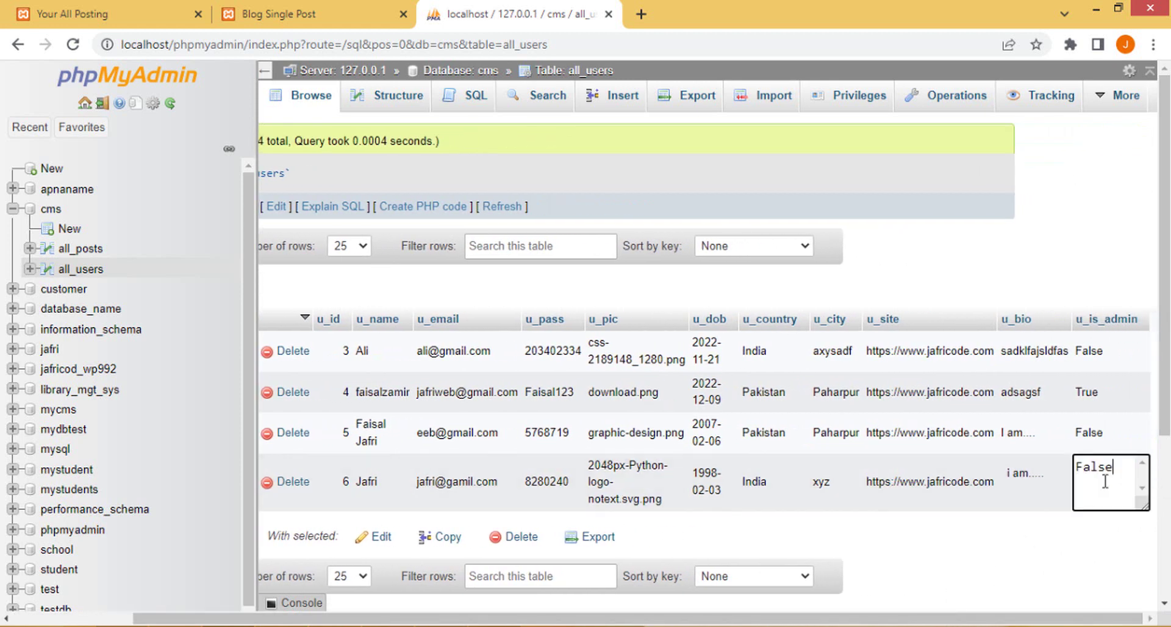
left_click(1054, 468)
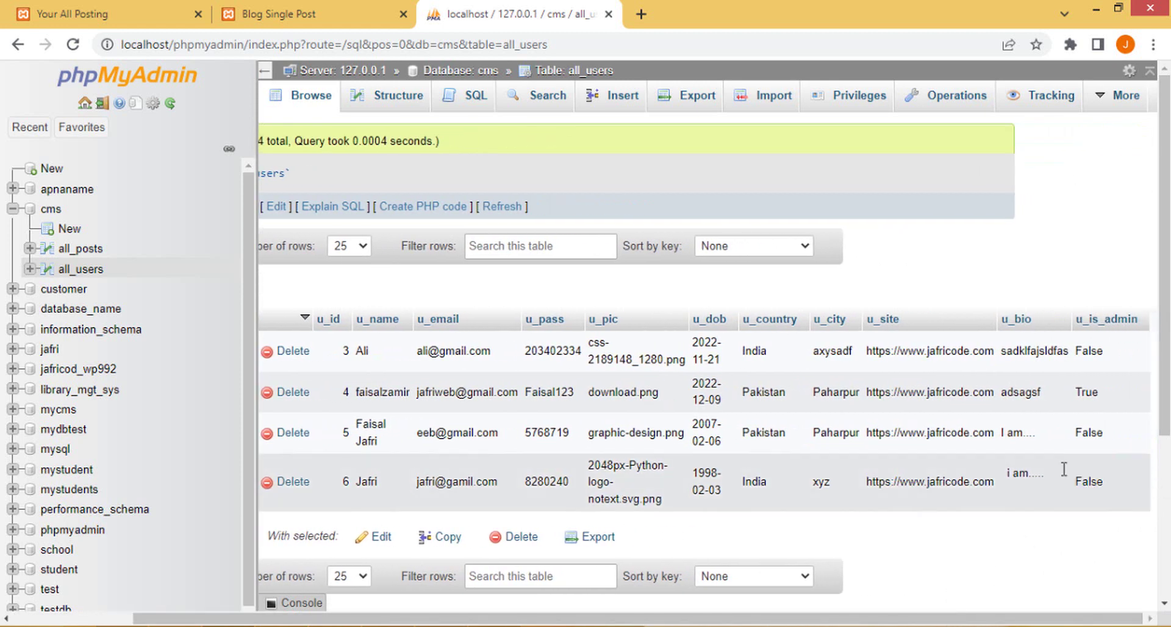
double_click(1086, 477)
type("True")
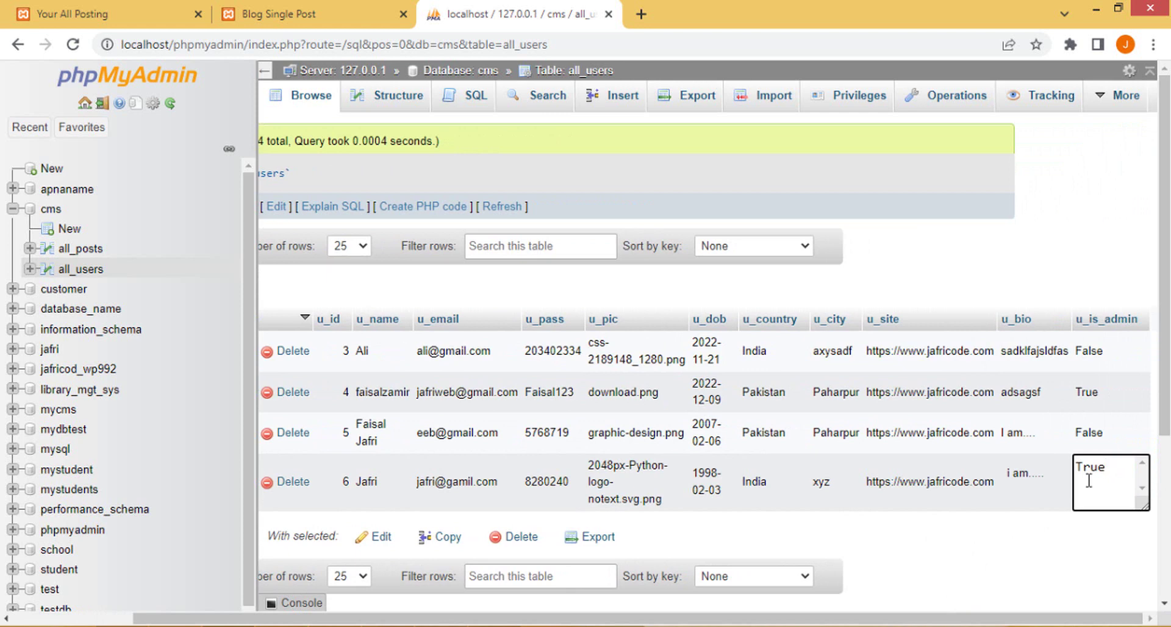
left_click(1022, 562)
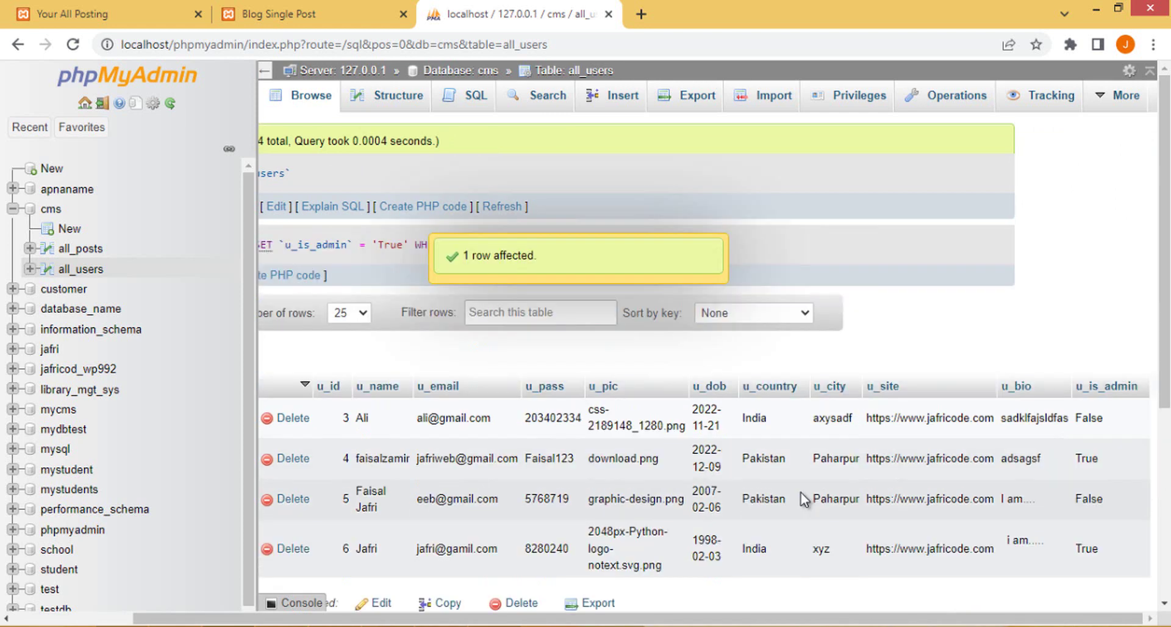
Step: Reload the CMS dashboard to reveal admin sections and open the All Users Record list
left_click(105, 8)
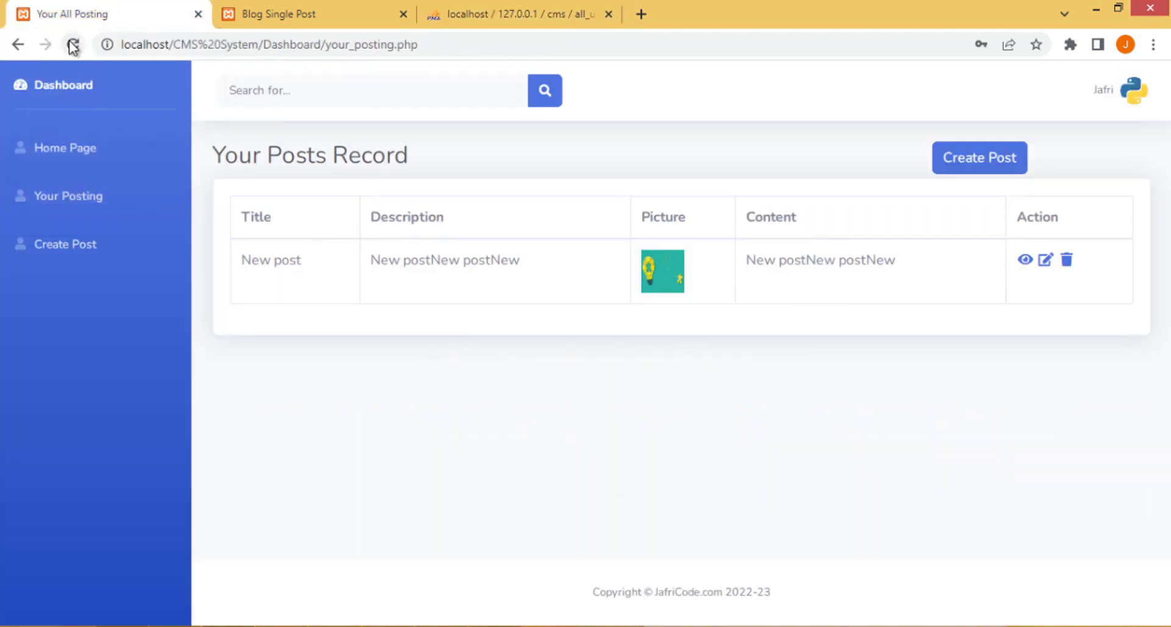
left_click(73, 44)
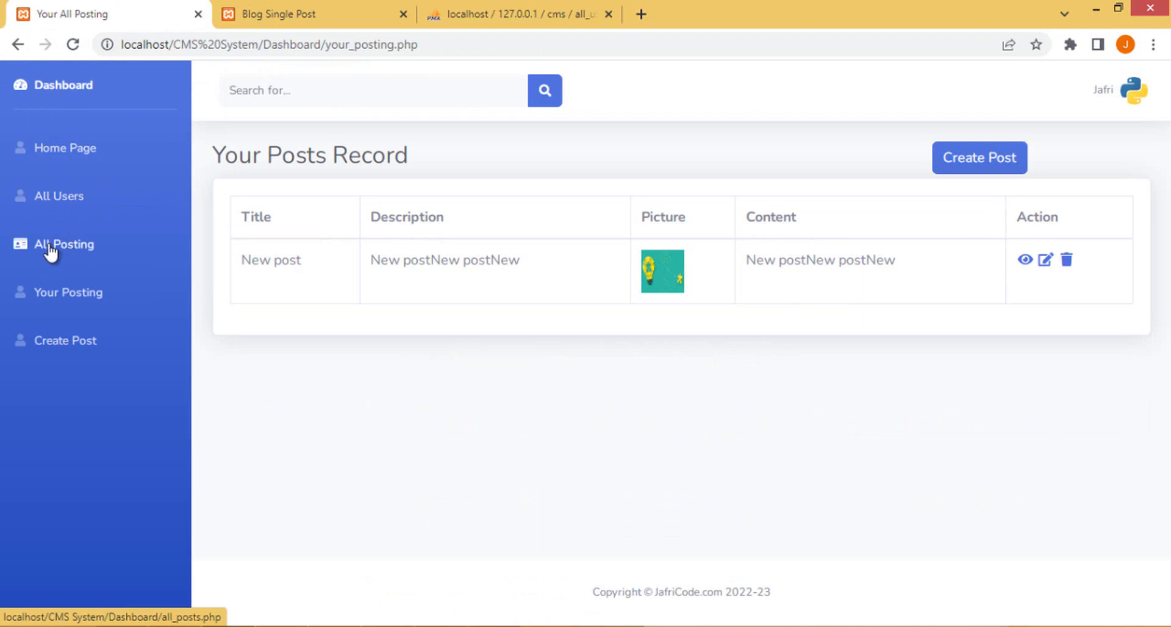
left_click(56, 197)
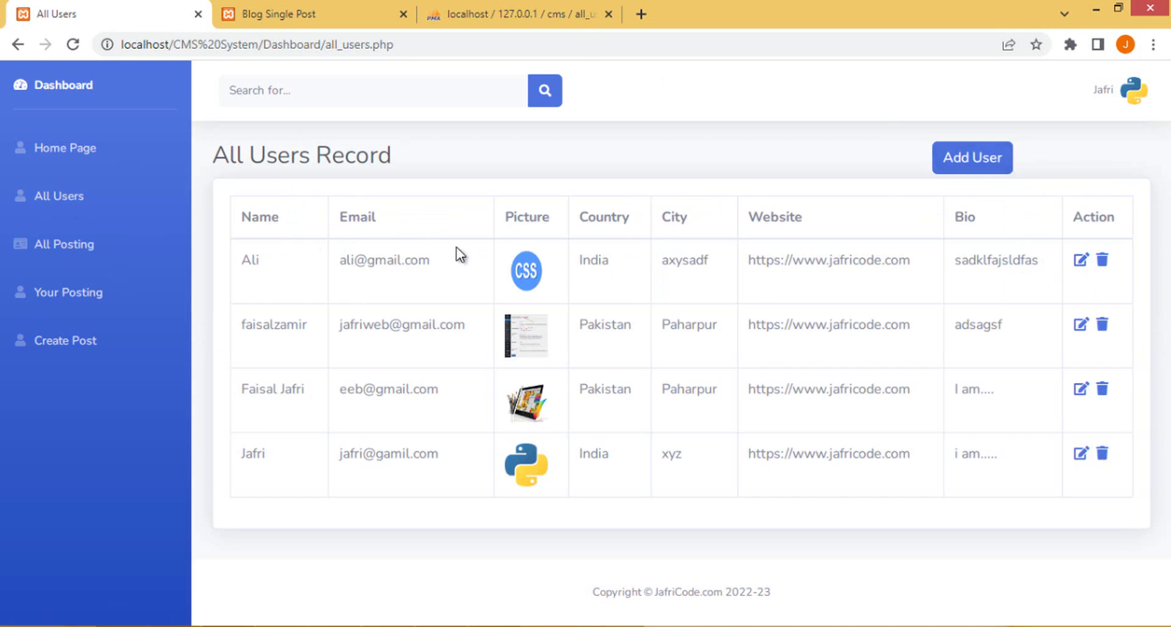
Step: Open the All Posts Record and scroll through other users' posts
left_click(52, 245)
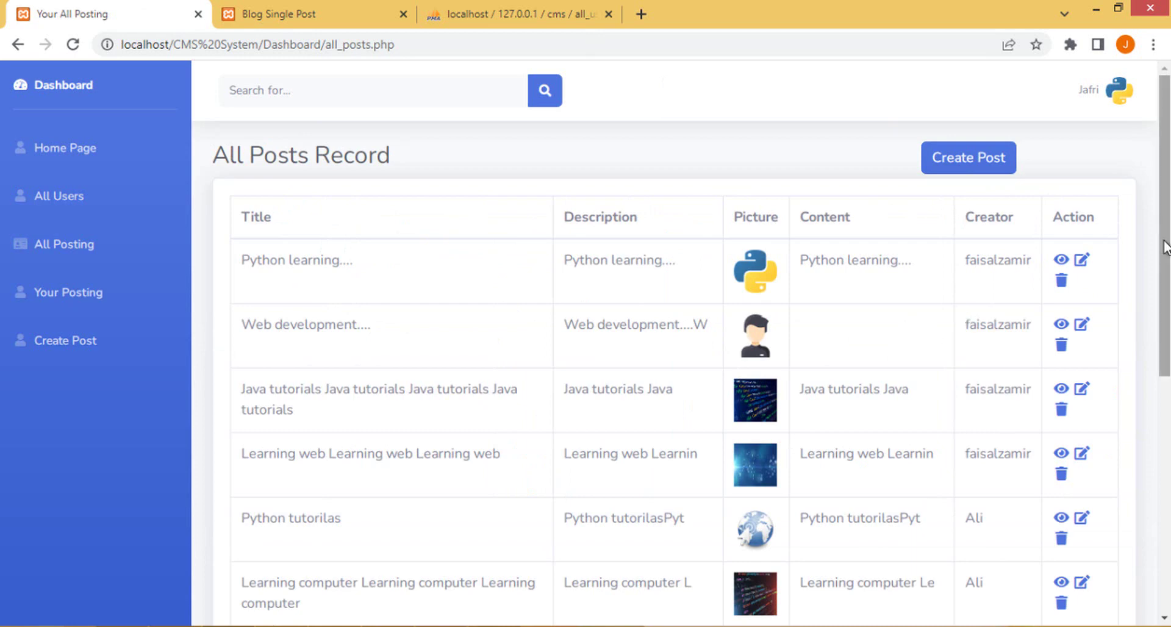
left_click_drag(1158, 267, 1159, 297)
scroll(1135, 430, "down", 4)
scroll(1124, 509, "down", 3)
scroll(1141, 378, "up", 2)
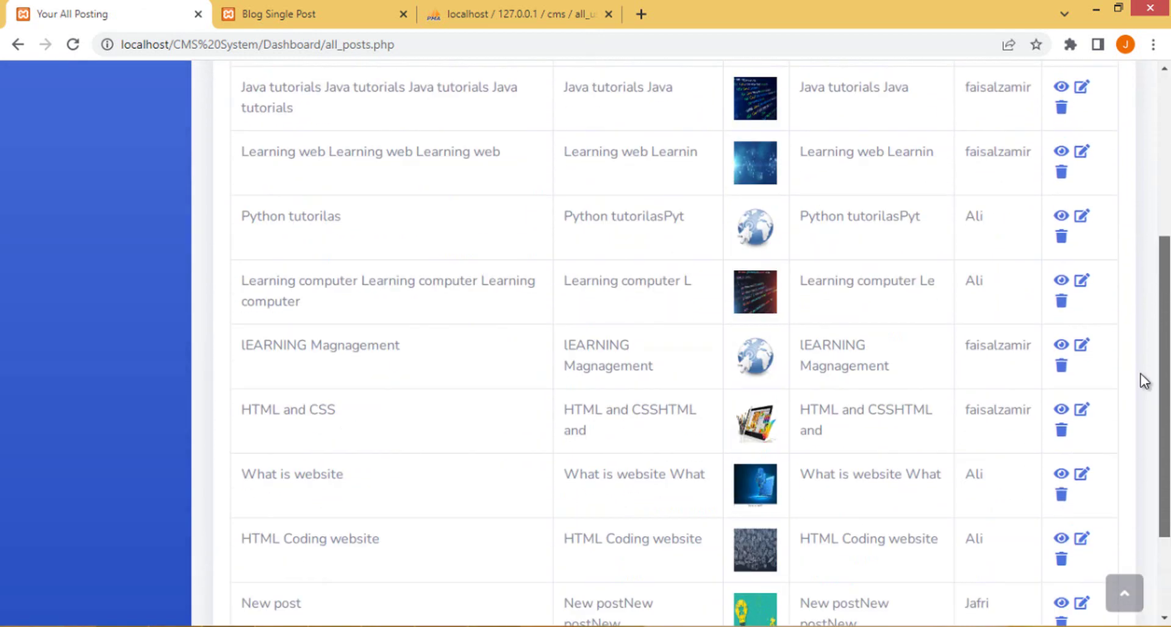
scroll(1145, 417, "down", 1)
scroll(1144, 418, "down", 1)
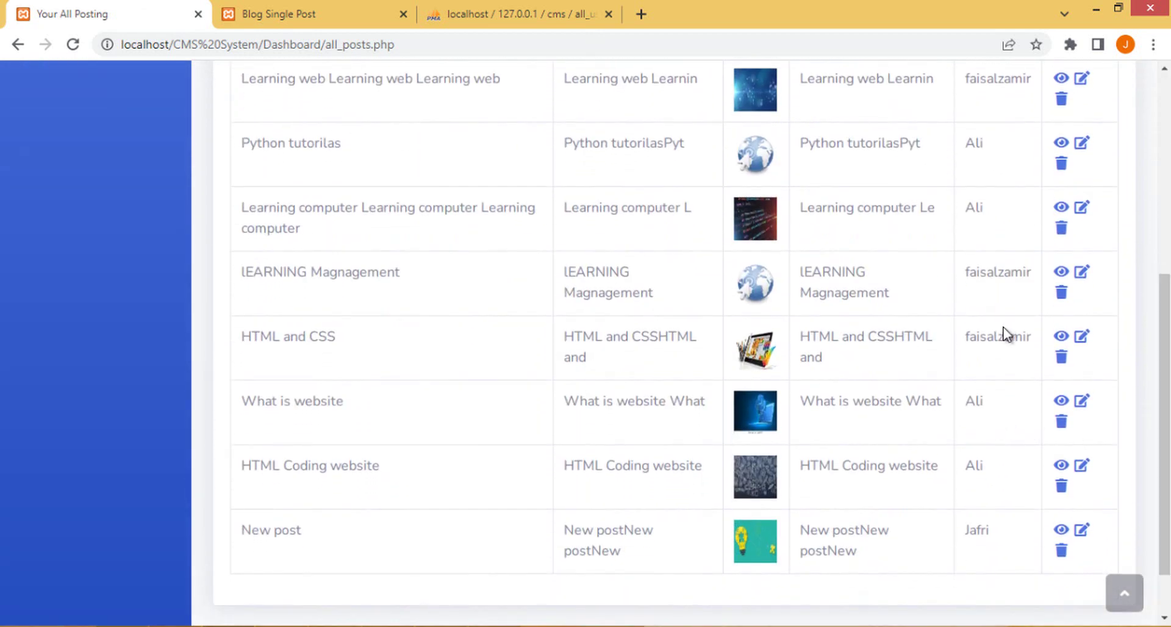
scroll(1162, 366, "up", 2)
Step: Go from All Posts via Your Posting to the All Users Record page
scroll(1162, 366, "up", 2)
scroll(1162, 366, "up", 1)
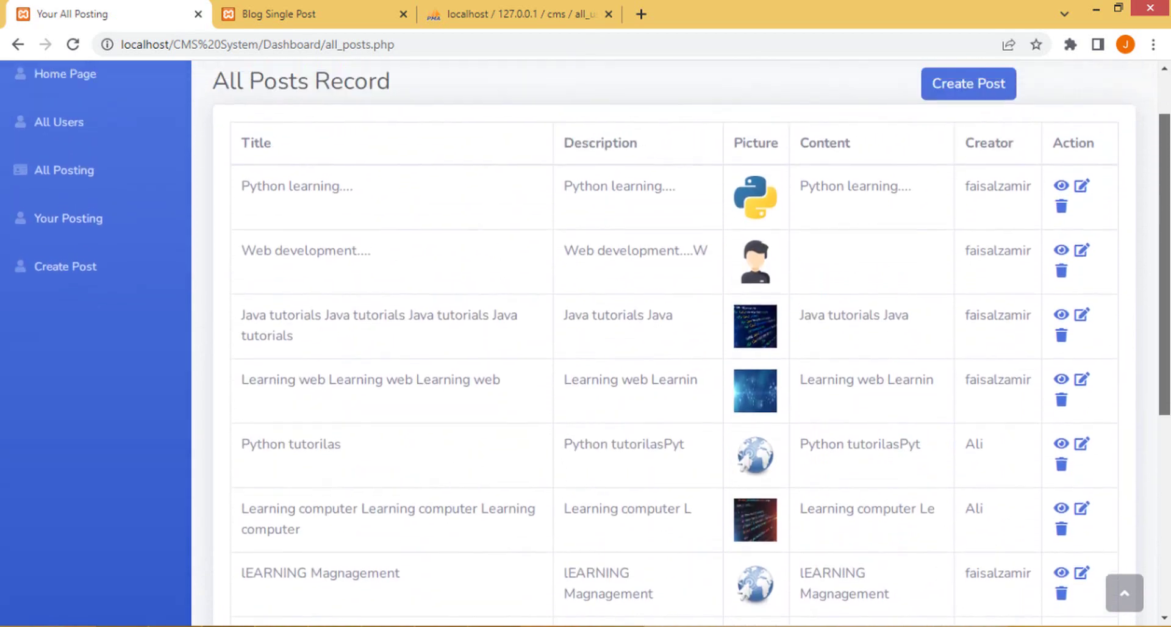
scroll(1162, 378, "down", 5)
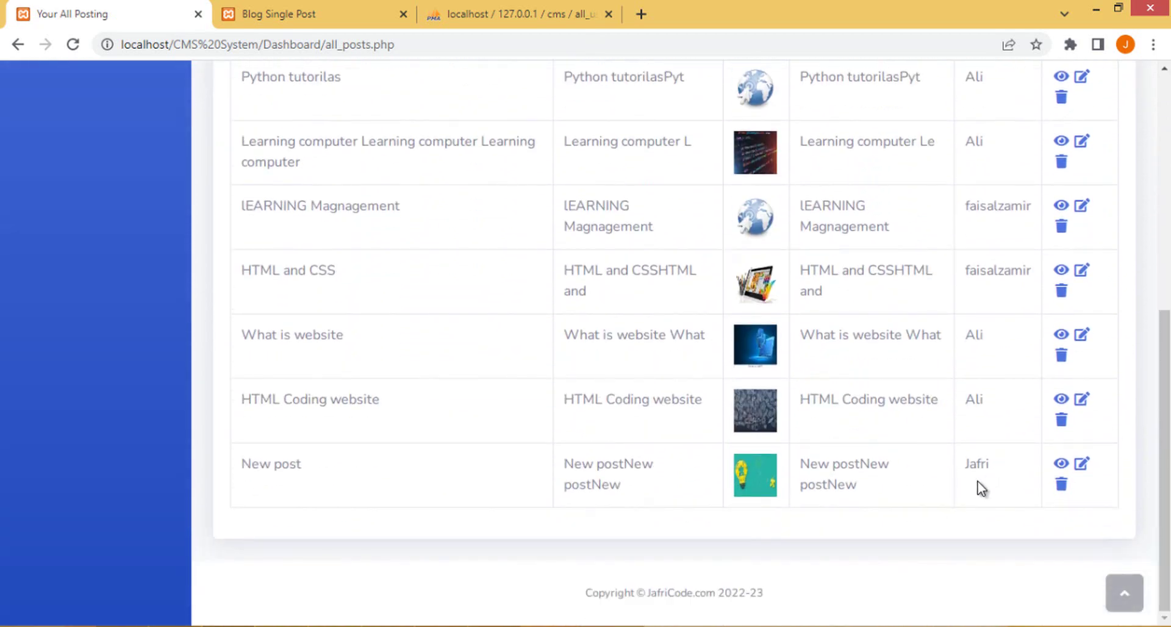
scroll(1165, 305, "up", 6)
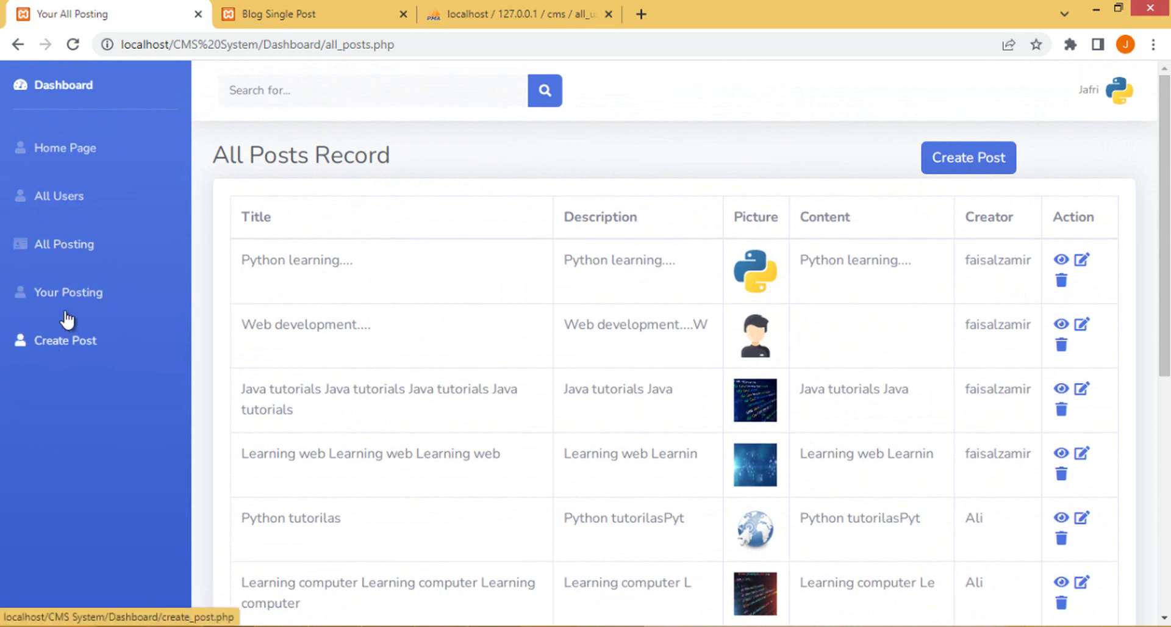
left_click(71, 290)
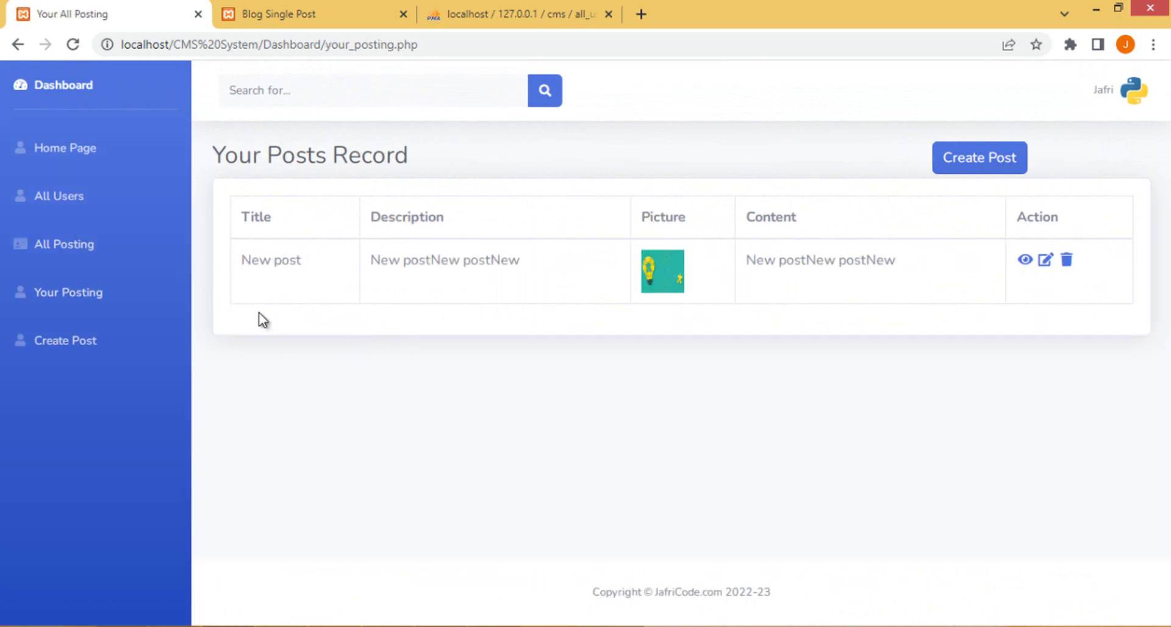
left_click(61, 196)
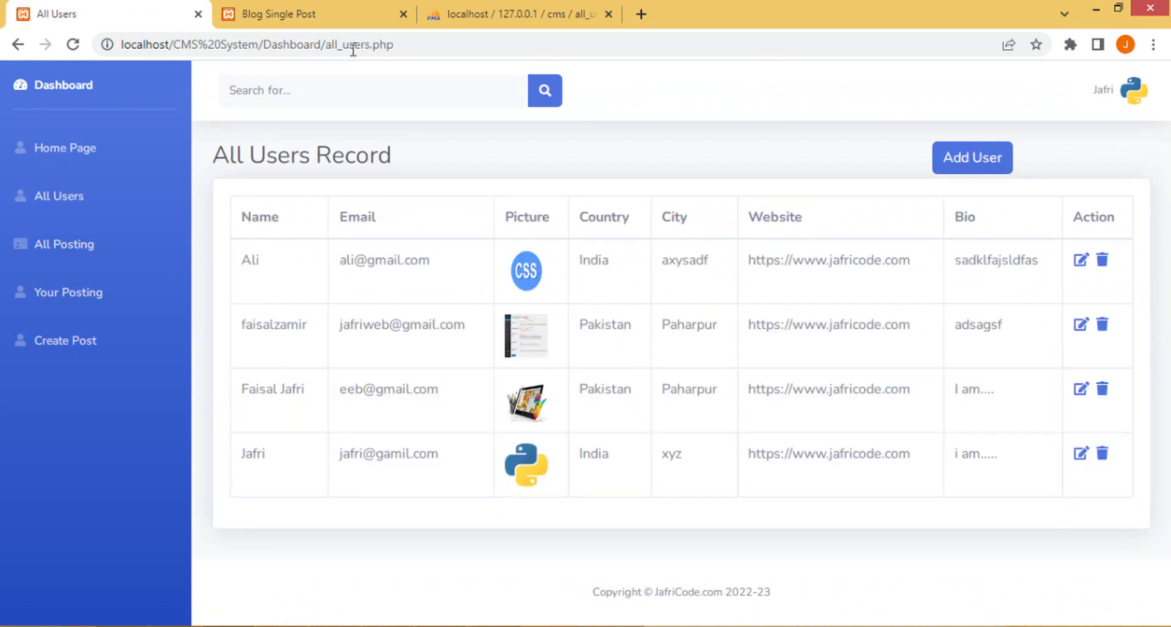
Step: Switch to phpMyAdmin and scroll all_users to check Ali's u_is_admin column
left_click(305, 14)
key("ctrl+Tab")
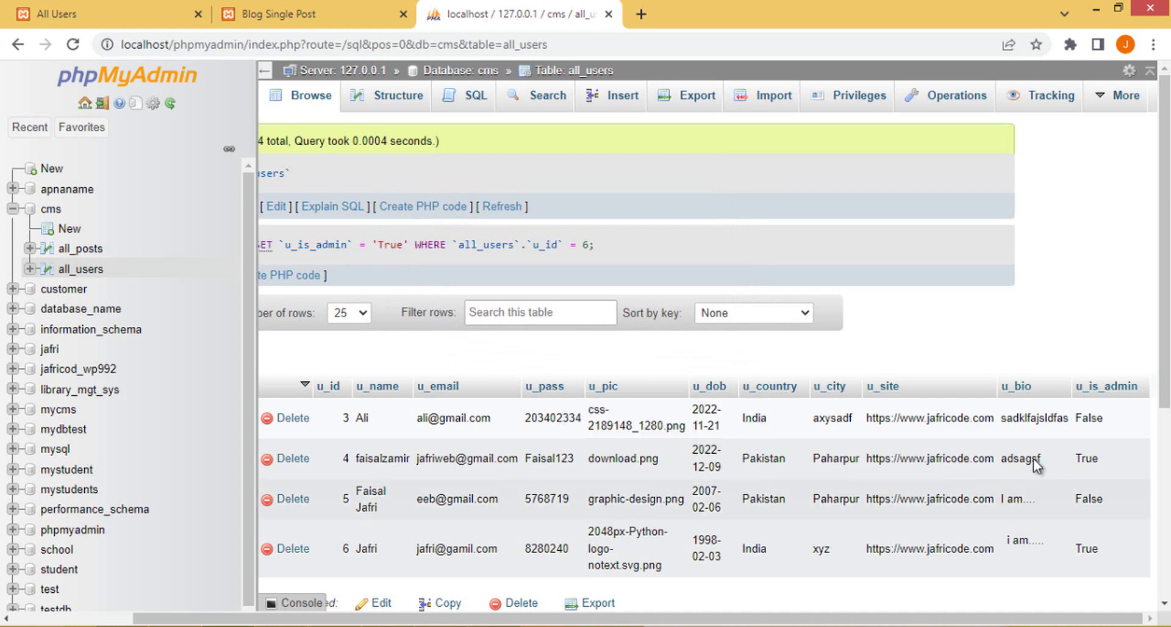
scroll(1037, 451, "down", 3)
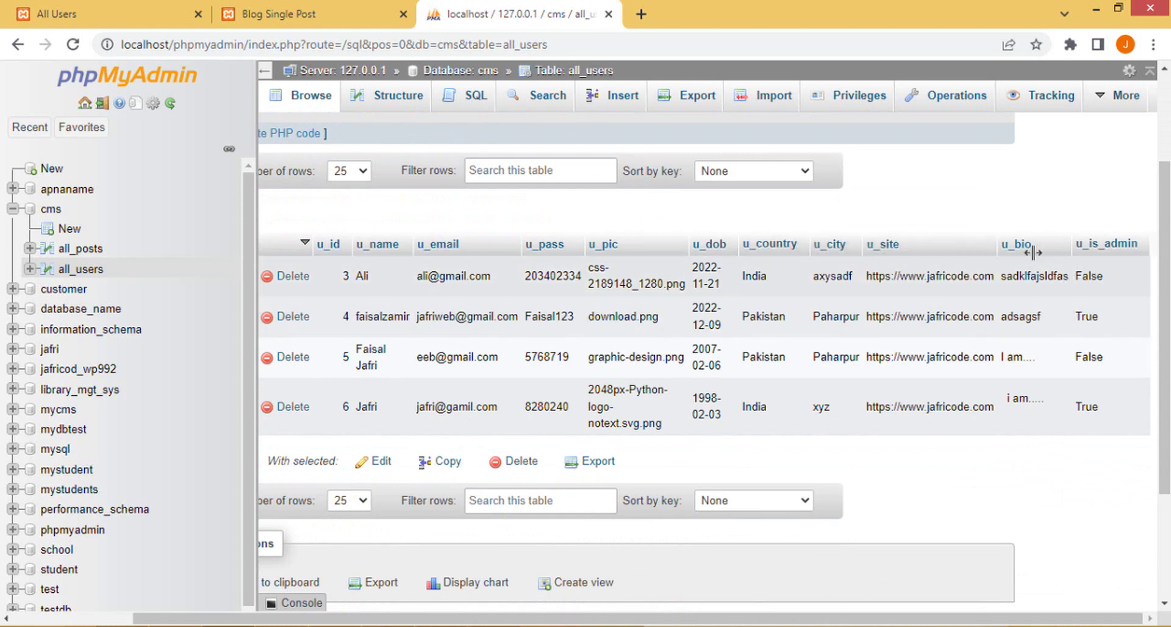
Step: Open Ali's edit form from All Users and choose a new picture file
left_click(244, 12)
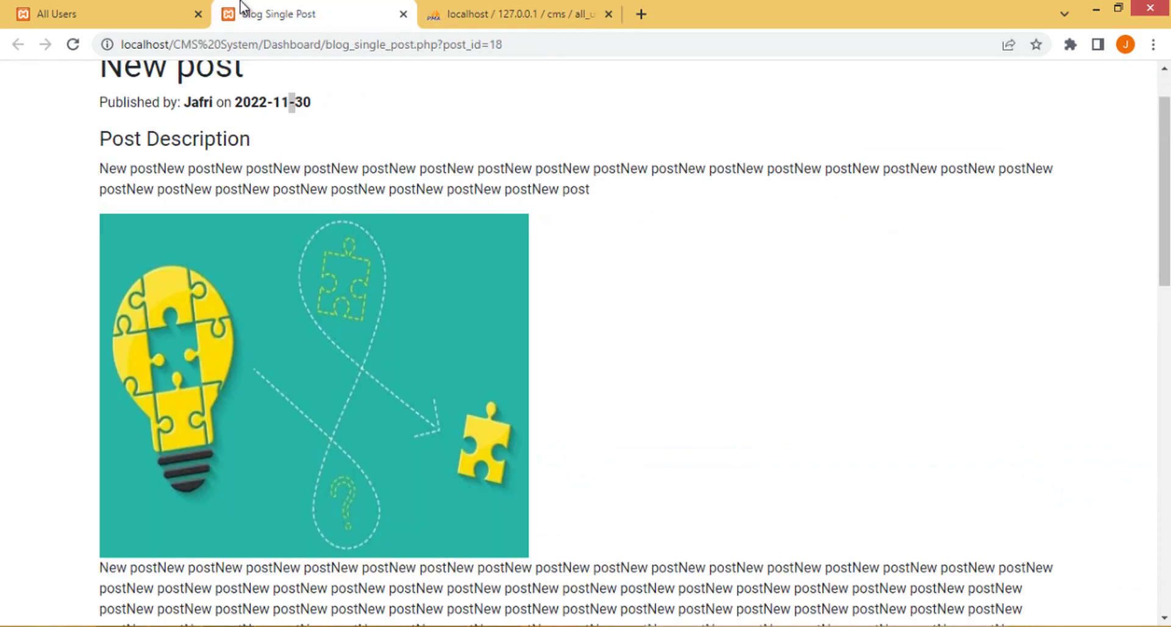
left_click(85, 12)
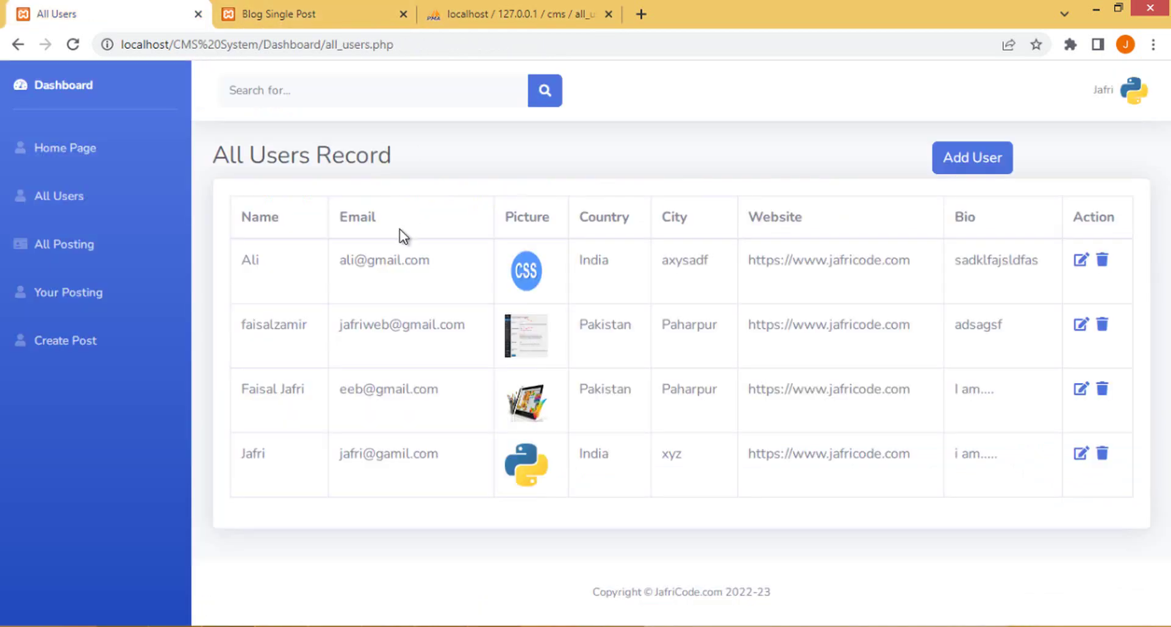
left_click(1080, 261)
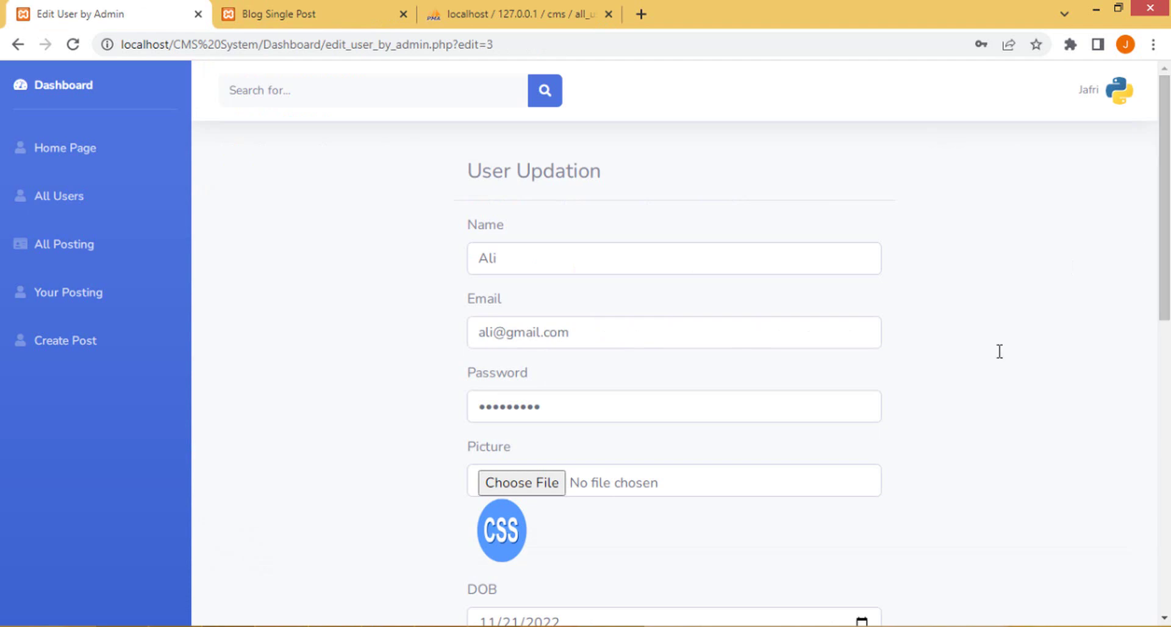
left_click(554, 484)
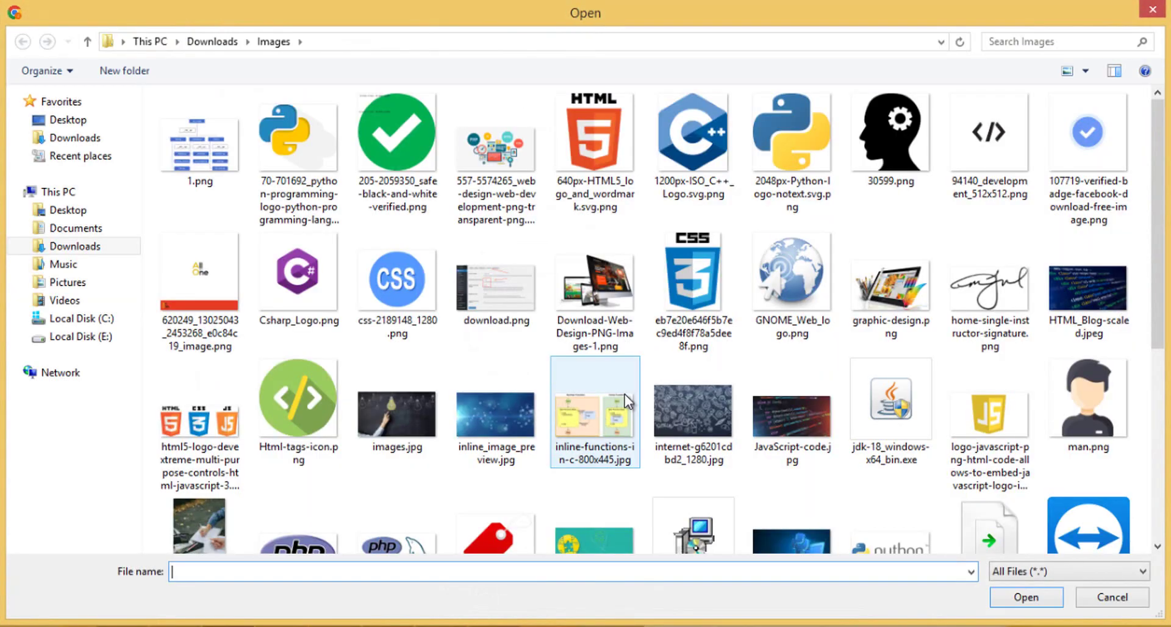
double_click(628, 390)
left_click_drag(1163, 302, 1162, 558)
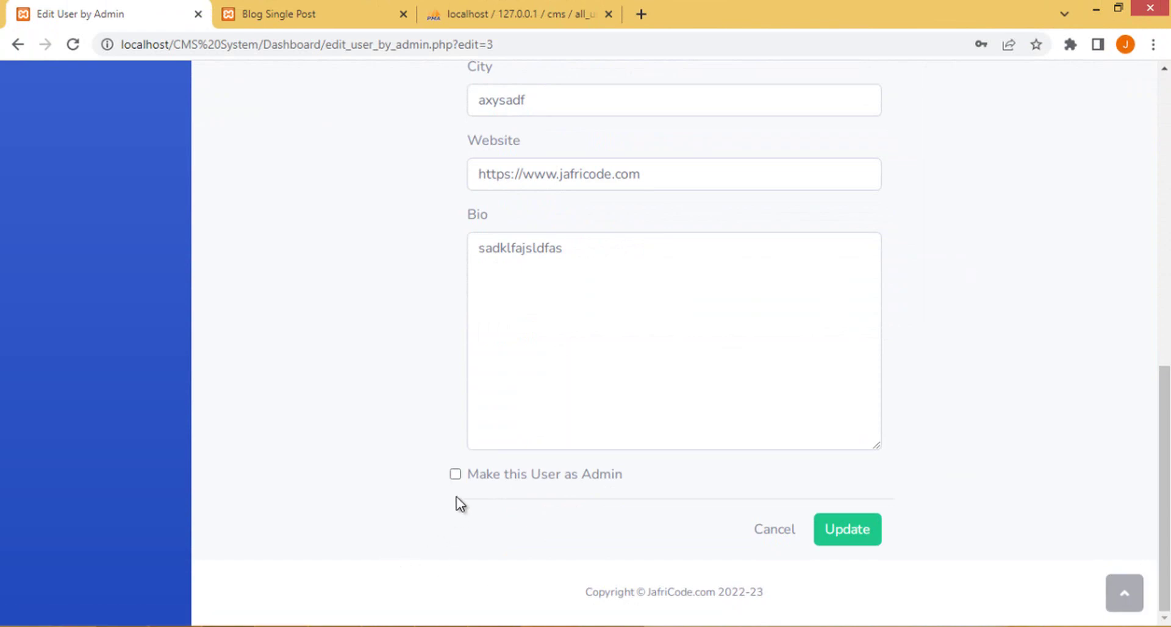
Step: Tick 'Make this User as Admin' and save Ali's updated details
left_click(456, 473)
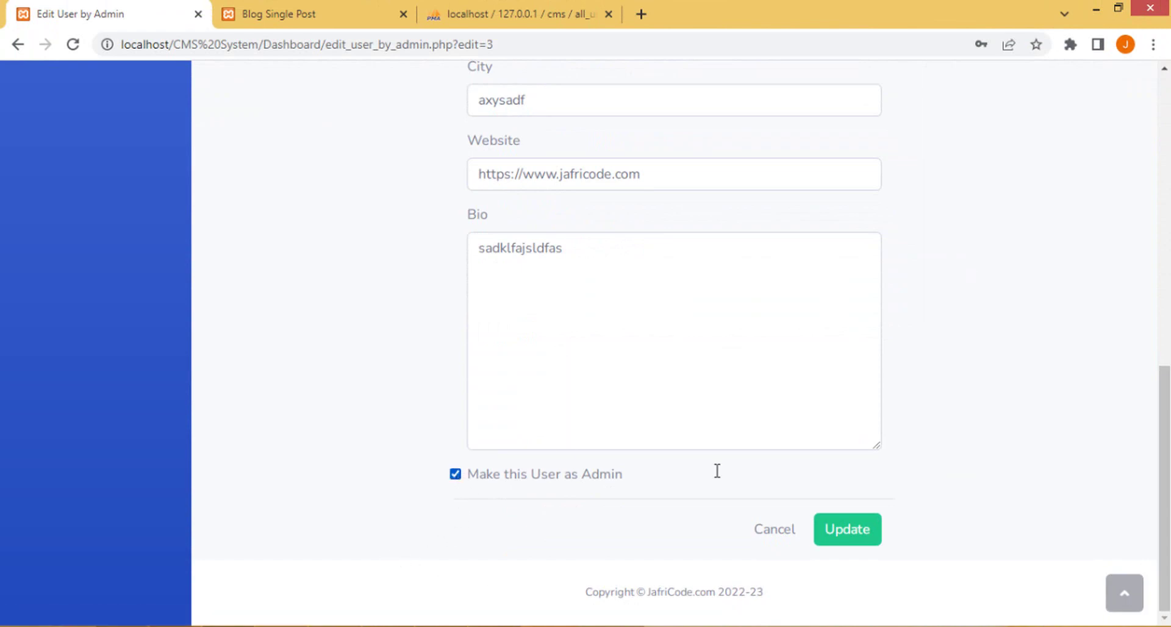
left_click(847, 533)
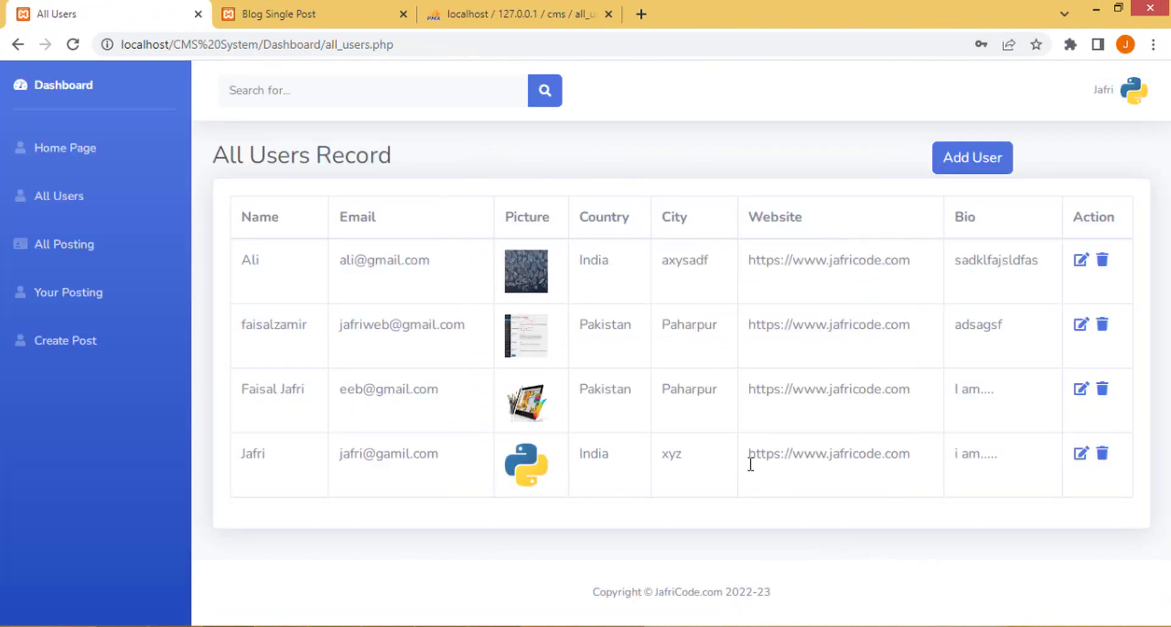
key("ctrl+Tab")
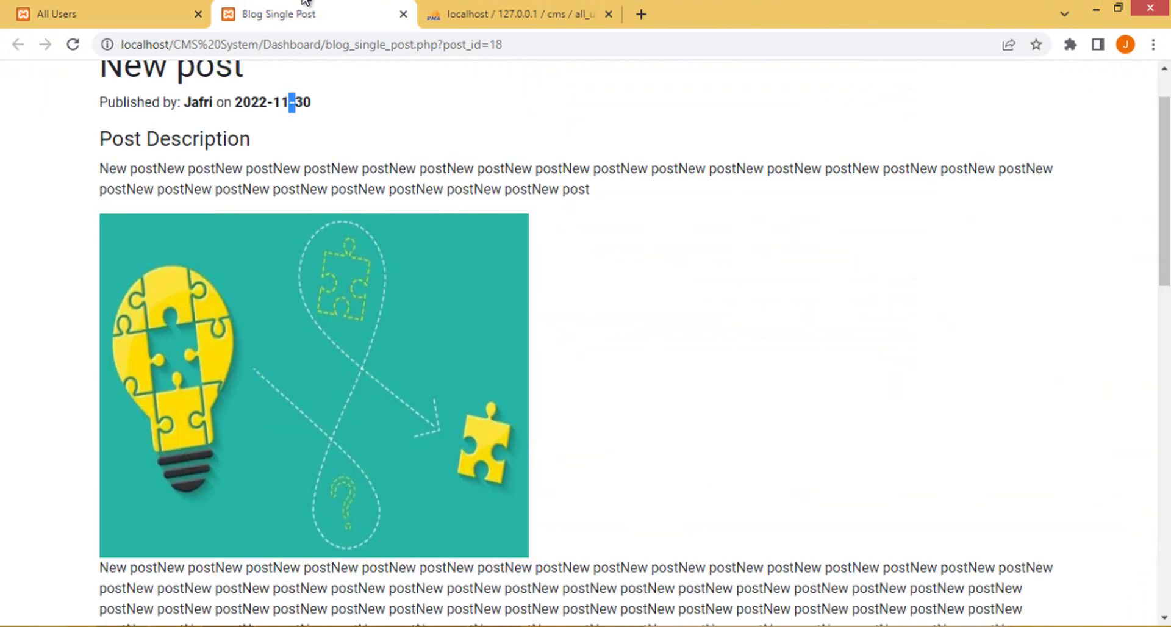
key("ctrl+Tab")
Step: Reload all_users, inspect Ali's u_is_admin value, then return to the CMS All Users list
left_click(283, 98)
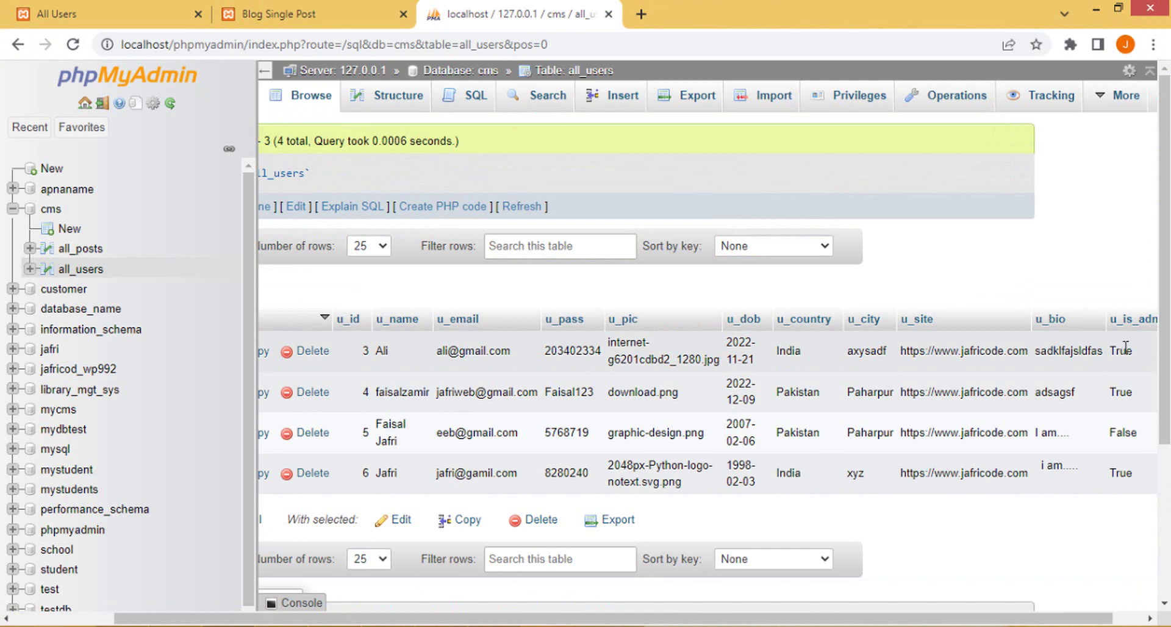
double_click(1122, 351)
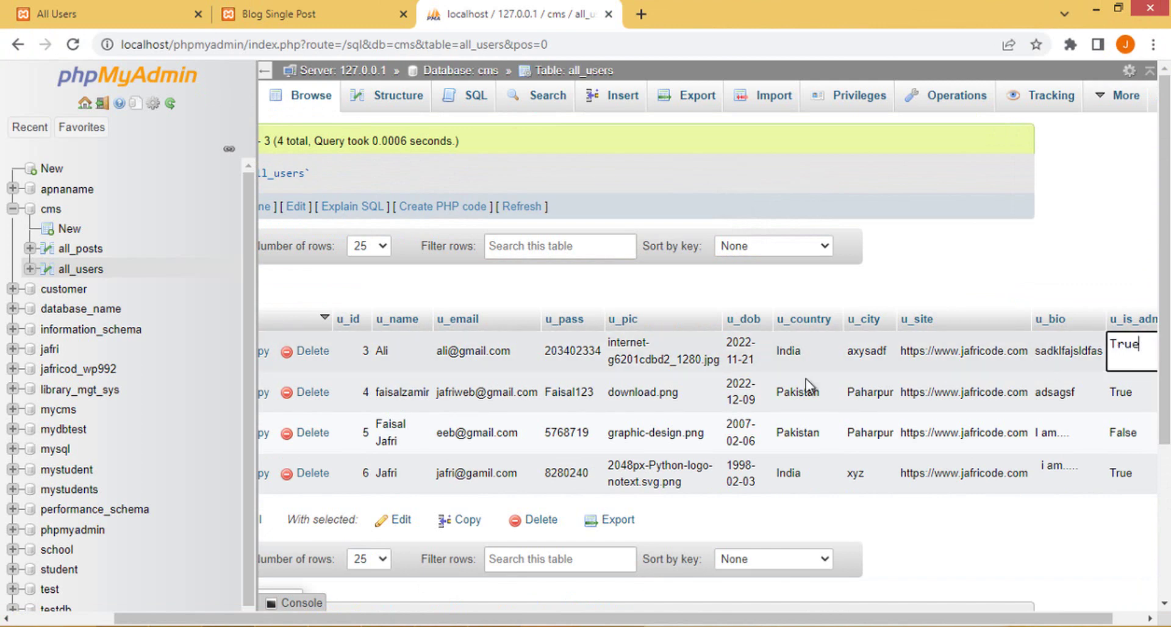
left_click(689, 293)
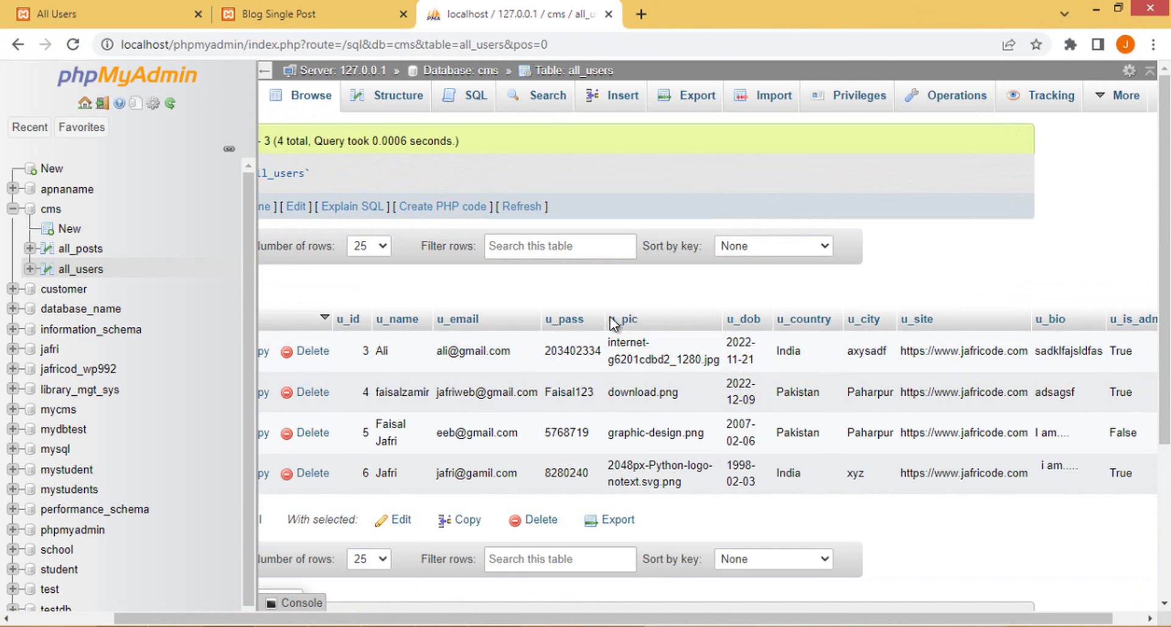
left_click(122, 14)
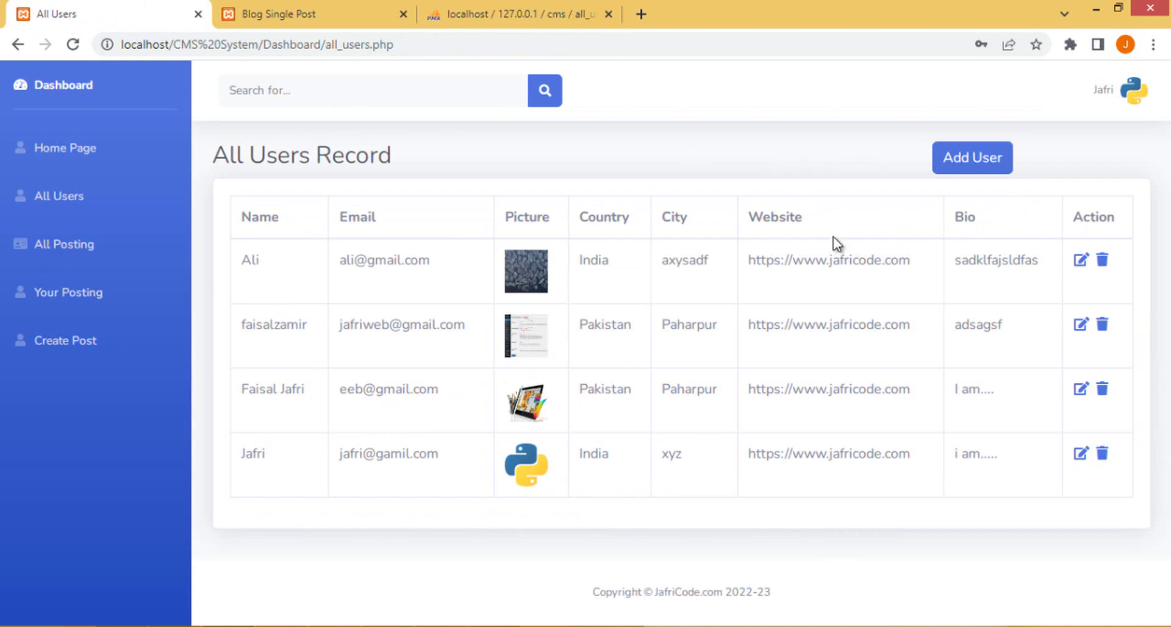
Step: Open the Blog Posts home page and scroll through the posts
left_click(49, 151)
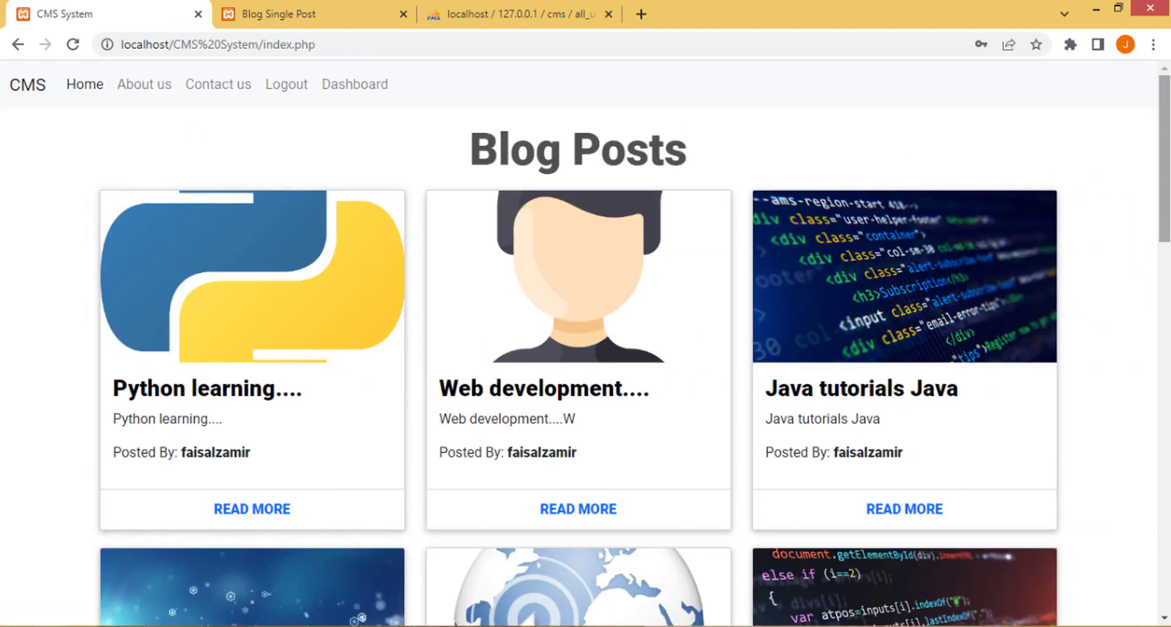
scroll(1147, 261, "down", 5)
scroll(1134, 323, "down", 7)
scroll(1109, 433, "down", 6)
scroll(1104, 488, "down", 1)
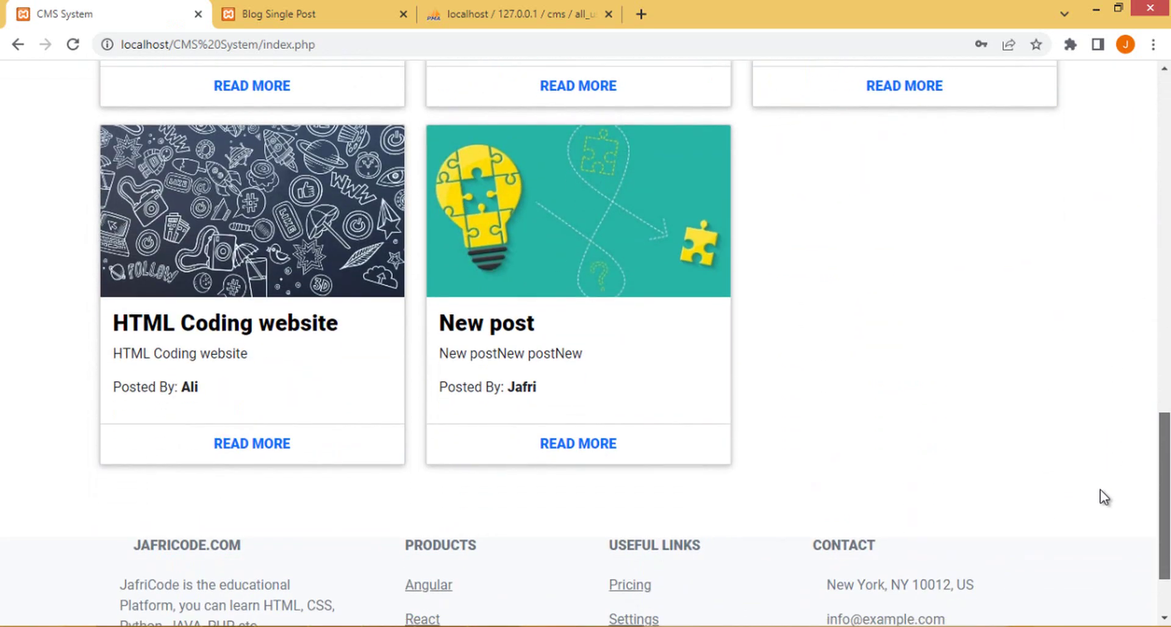
scroll(1102, 531, "down", 2)
scroll(1147, 279, "up", 6)
scroll(1147, 224, "up", 3)
scroll(1147, 173, "up", 3)
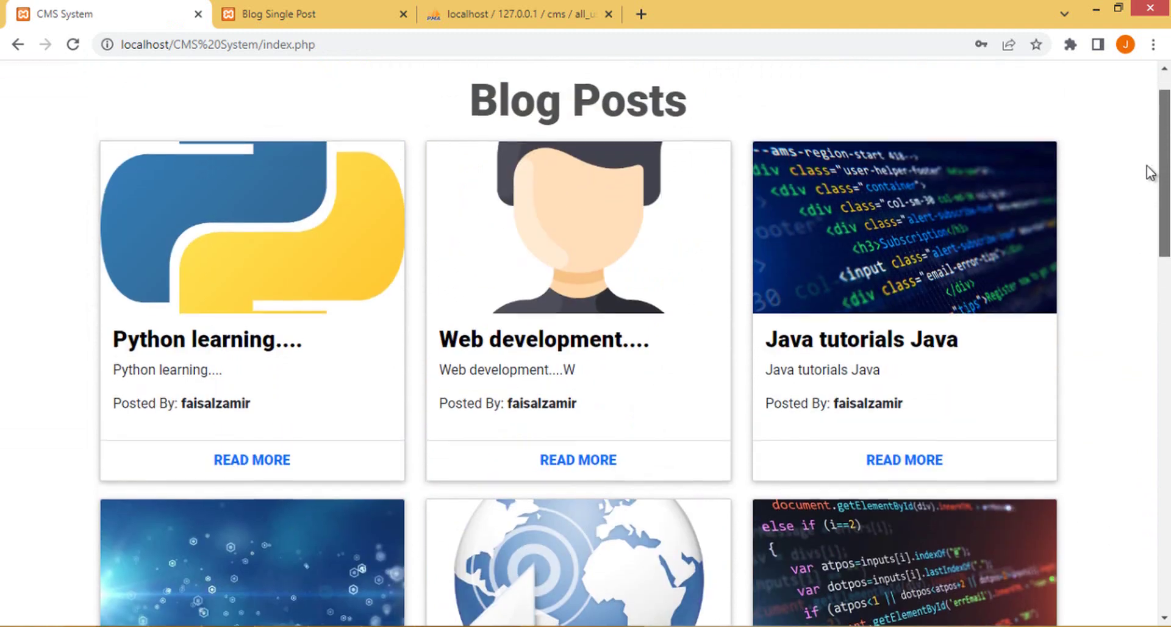
Step: Read the 'Python learning....' post via READ MORE, then go back
left_click(349, 454)
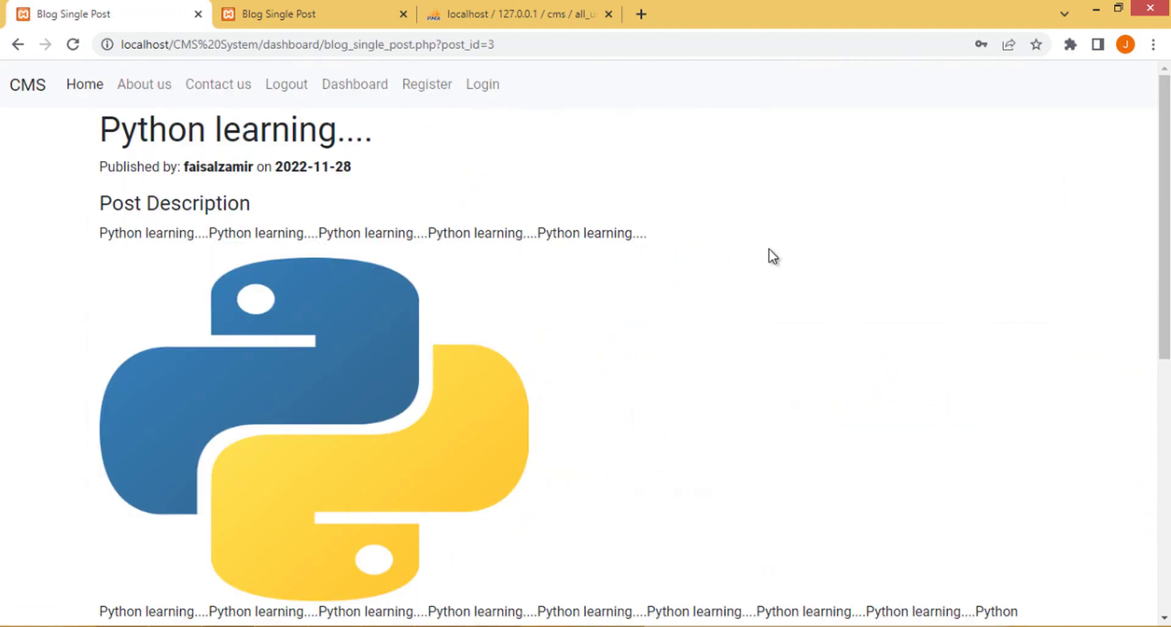
scroll(1119, 288, "down", 4)
scroll(1089, 429, "down", 4)
scroll(1098, 244, "up", 8)
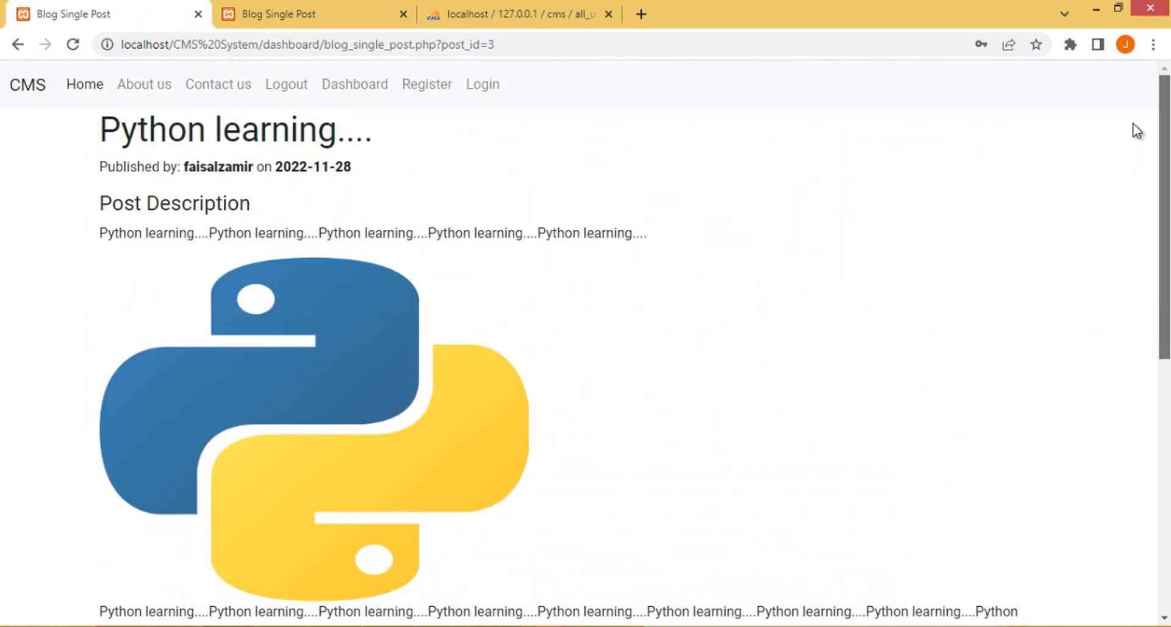
left_click(18, 44)
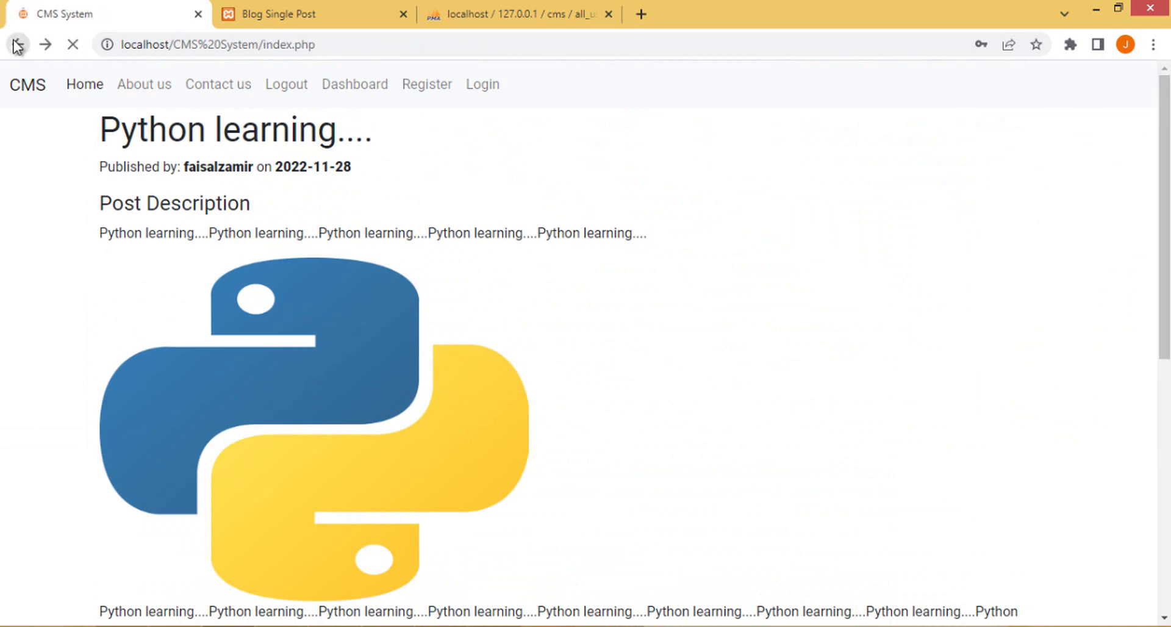
Step: Scroll through the Blog Posts home page listing again
scroll(1159, 243, "down", 3)
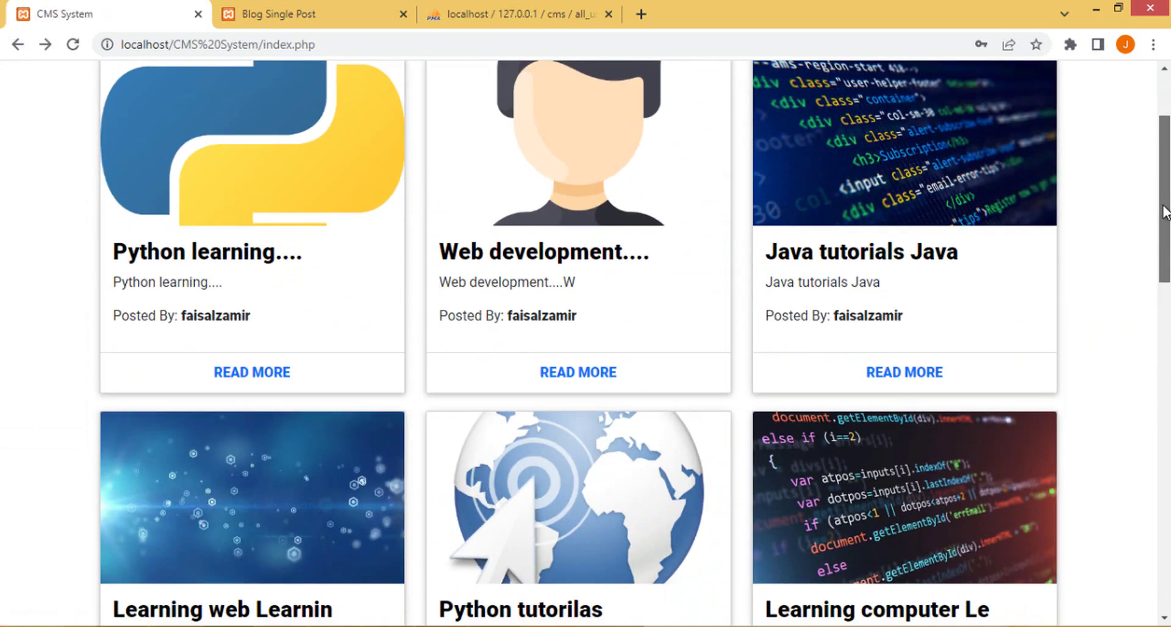
scroll(1158, 242, "down", 3)
scroll(1145, 329, "down", 3)
scroll(1139, 384, "down", 2)
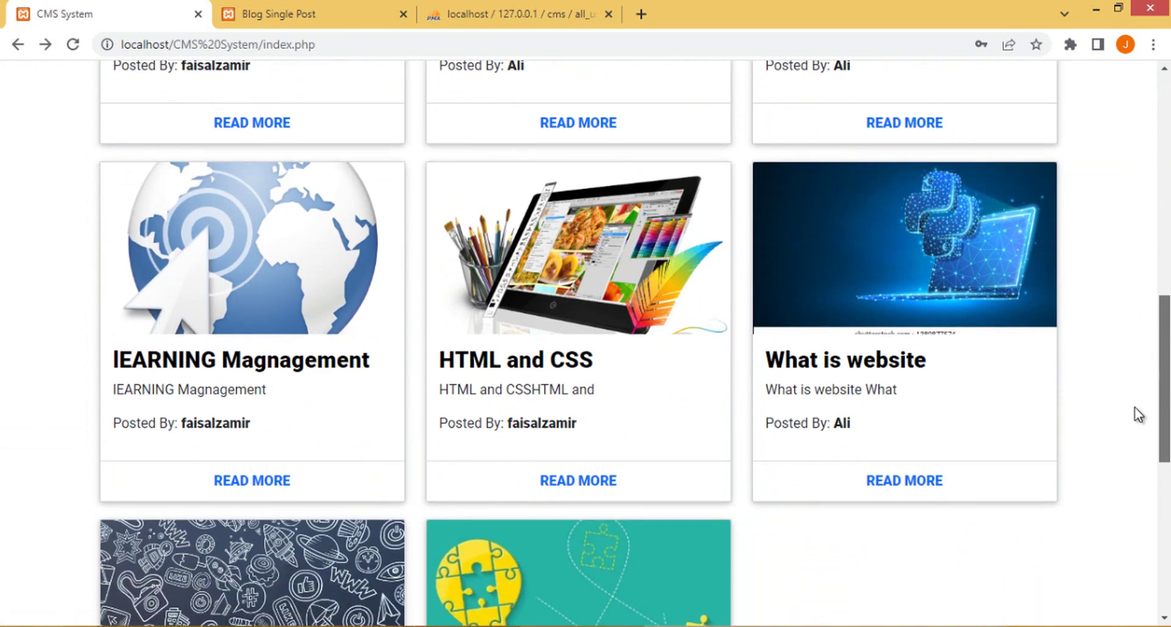
scroll(1132, 421, "down", 3)
scroll(1157, 282, "up", 10)
scroll(1158, 282, "up", 4)
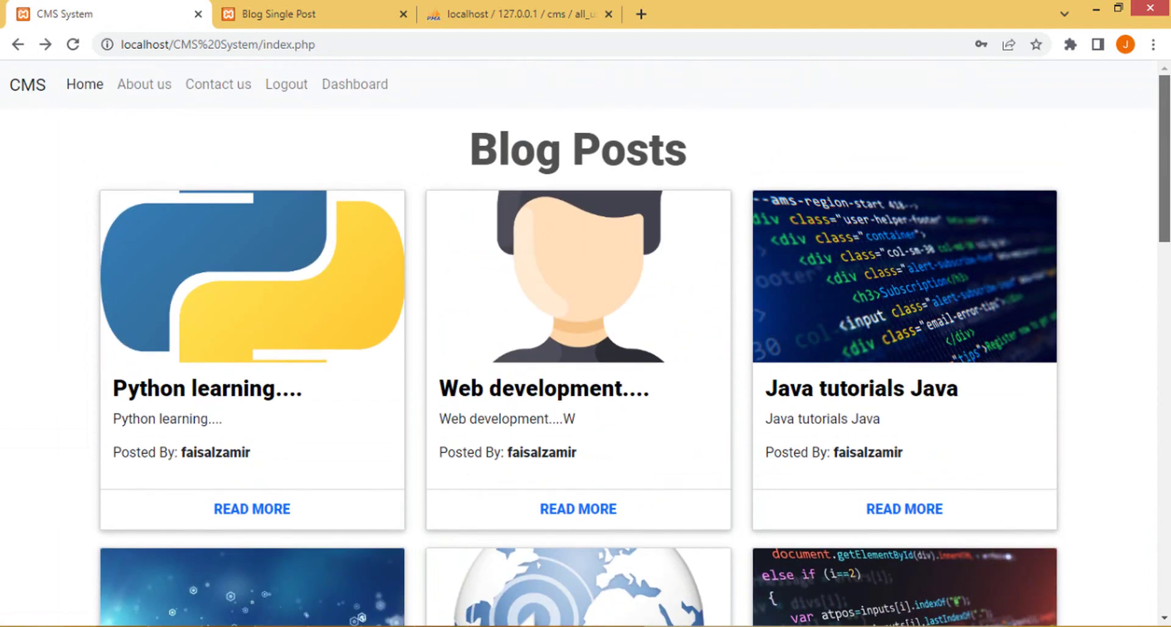